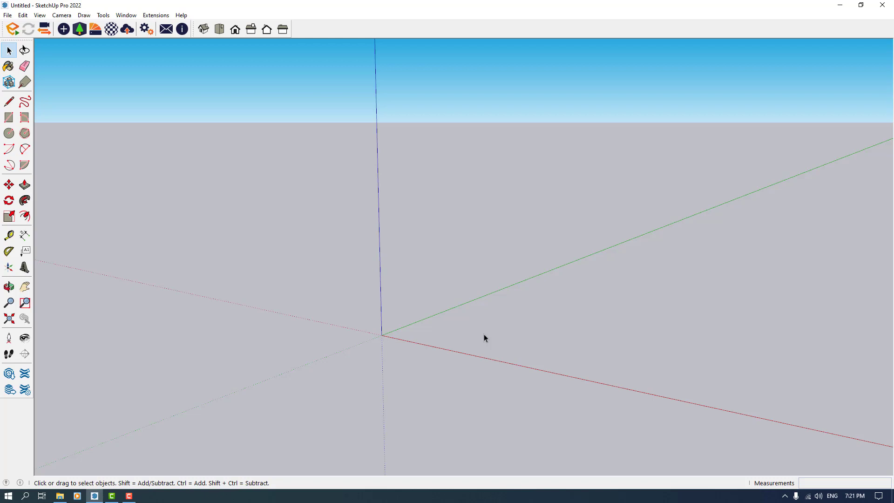
- Draw a 300 by 500 cm rectangle on the ground, starting at the origin
{"action": "left_click", "coordinate": [8, 118]}
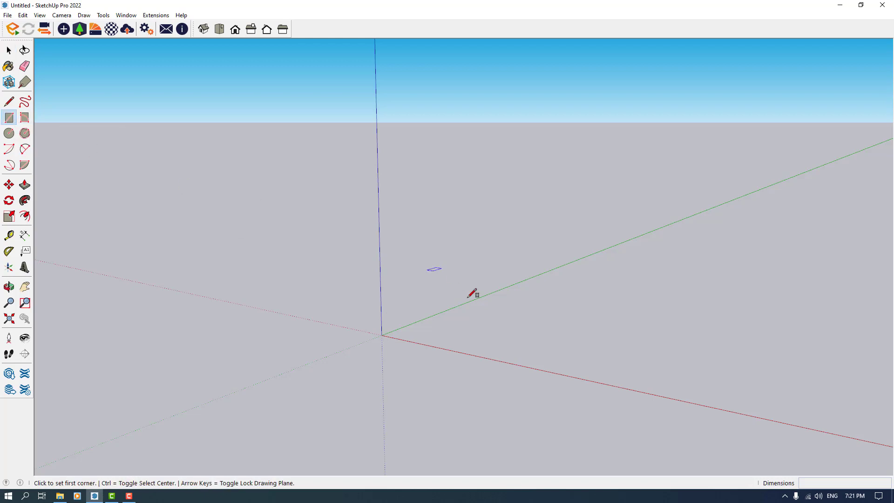
{"action": "left_click", "coordinate": [382, 335]}
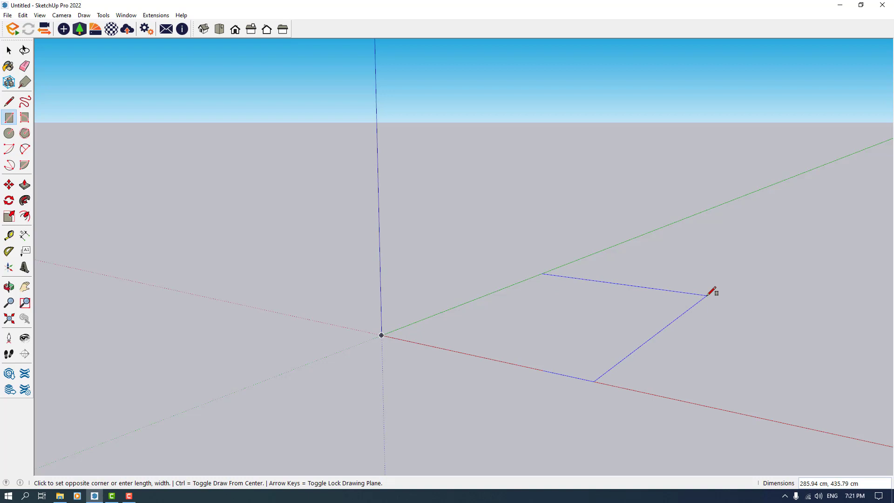
{"action": "type", "text": "300, 500"}
{"action": "key", "text": "Return"}
{"action": "key", "text": "space"}
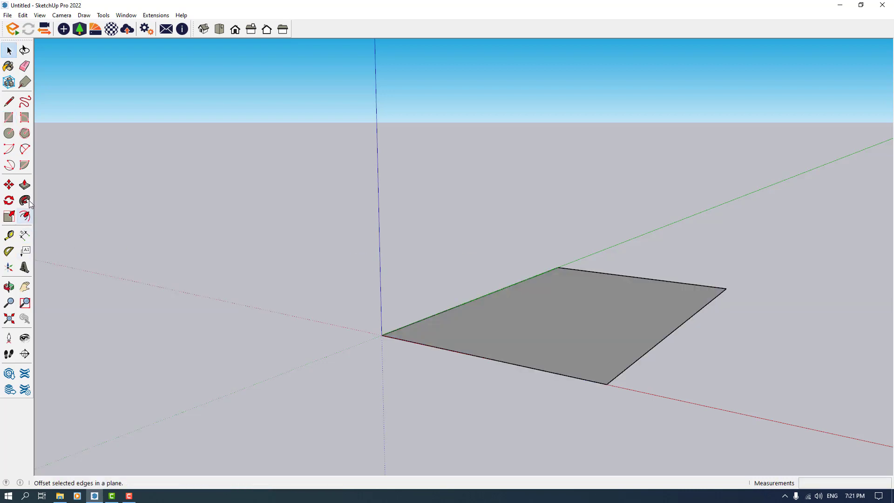
- Push/pull the rectangle up 10 cm to form a floor slab
{"action": "key", "text": "p"}
{"action": "left_click", "coordinate": [400, 333]}
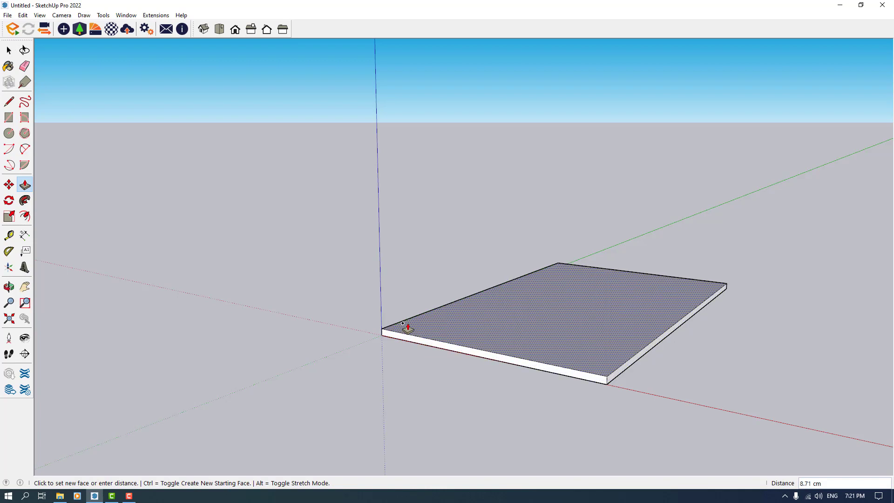
{"action": "type", "text": "10"}
{"action": "key", "text": "Return"}
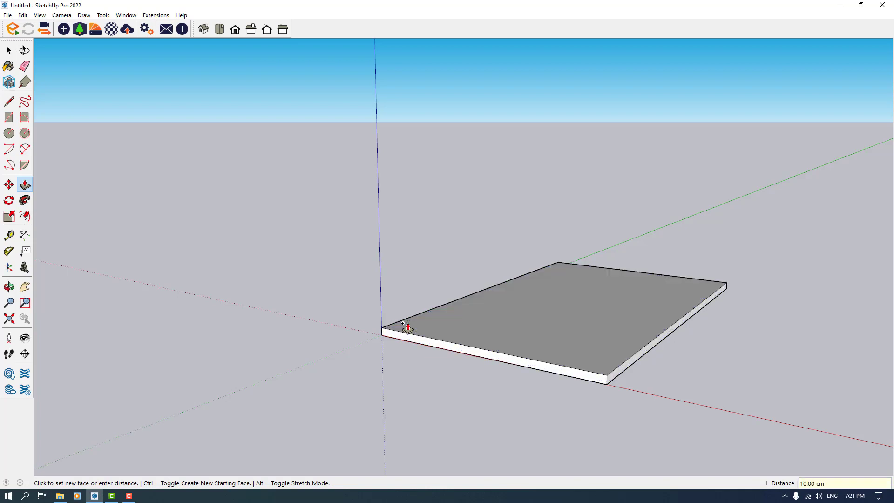
{"action": "scroll", "coordinate": [403, 323], "scroll_direction": "down", "scroll_amount": 4}
{"action": "key", "text": "space"}
- Offset the slab's two long top edges and the short edge at the origin inward to outline the walls
{"action": "middle_click_drag", "start_coordinate": [402, 323], "coordinate": [419, 350]}
{"action": "scroll", "coordinate": [419, 350], "scroll_direction": "up", "scroll_amount": 4}
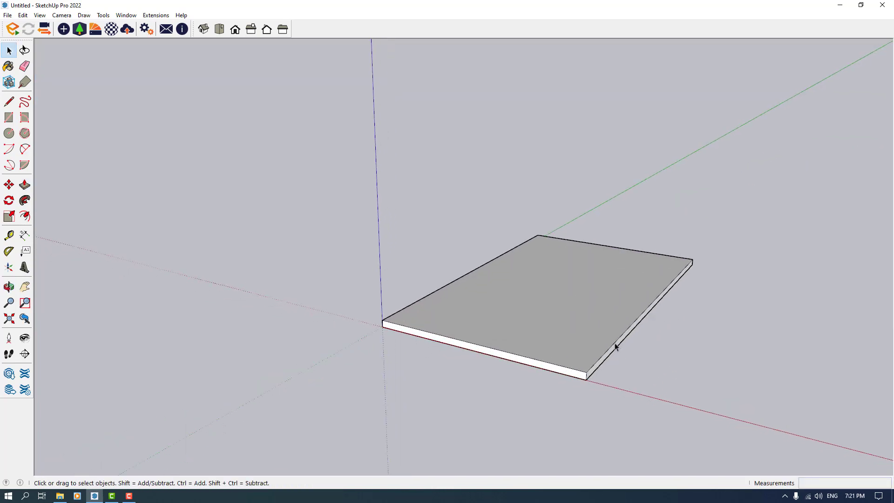
{"action": "left_click", "coordinate": [572, 370], "text": "ctrl"}
{"action": "left_click", "coordinate": [427, 296], "text": "ctrl"}
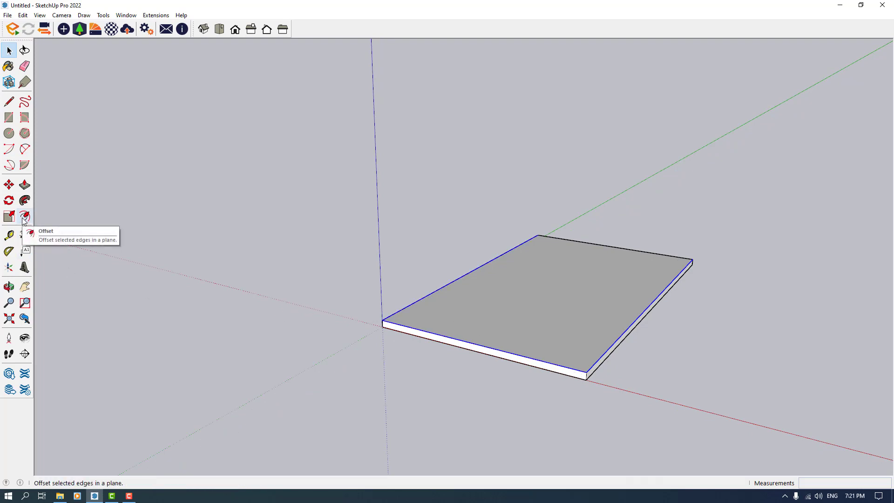
{"action": "left_click", "coordinate": [24, 218]}
{"action": "left_click", "coordinate": [445, 290]}
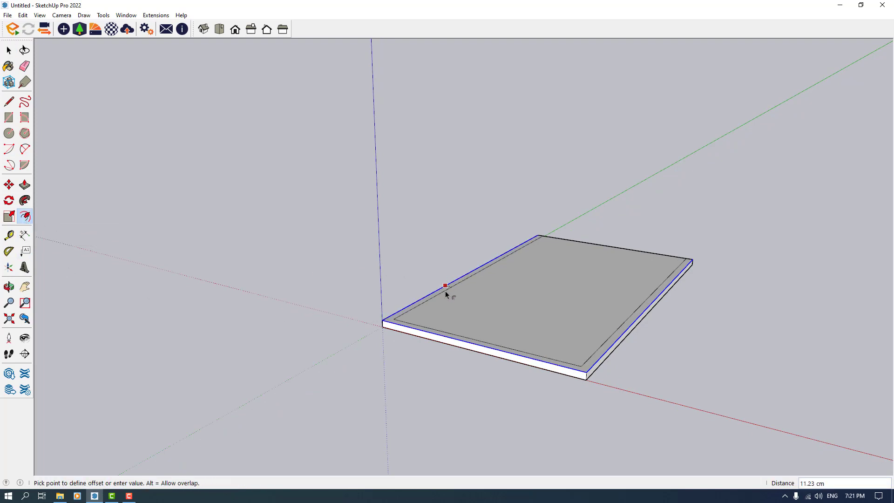
{"action": "key", "text": "Return"}
- Push/pull the U-shaped border strip up 280 cm to raise the three walls
{"action": "left_click", "coordinate": [24, 184]}
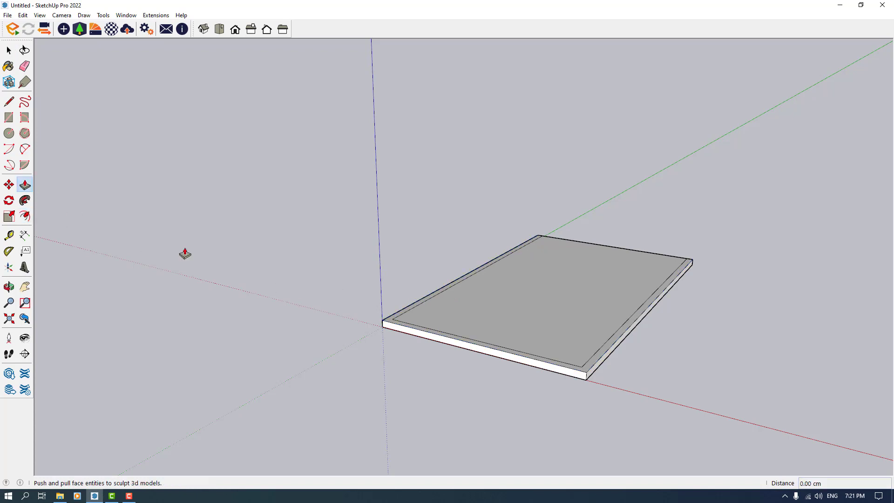
{"action": "left_click", "coordinate": [385, 321]}
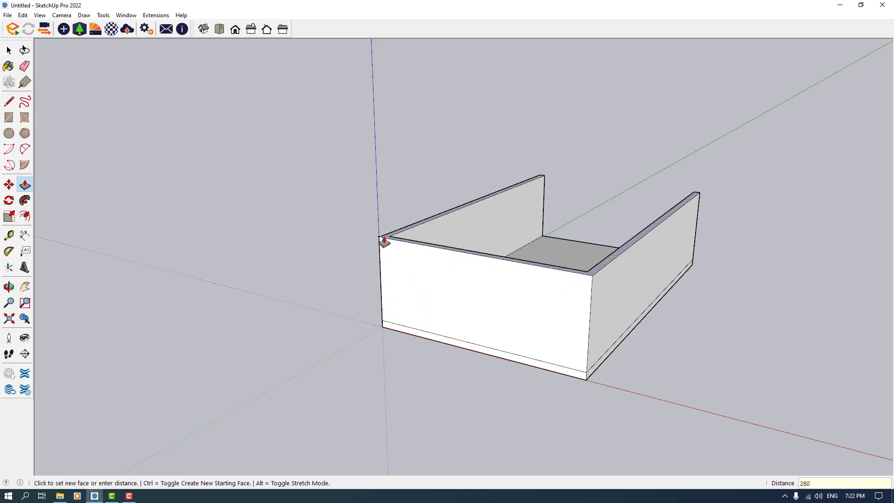
{"action": "key", "text": "Return"}
- Select the whole floor and wall geometry and make it a group
{"action": "middle_click_drag", "start_coordinate": [417, 273], "coordinate": [447, 199]}
{"action": "key", "text": "space"}
{"action": "scroll", "coordinate": [406, 259], "scroll_direction": "up", "scroll_amount": 3}
{"action": "triple_click", "coordinate": [406, 259]}
{"action": "right_click", "coordinate": [407, 257]}
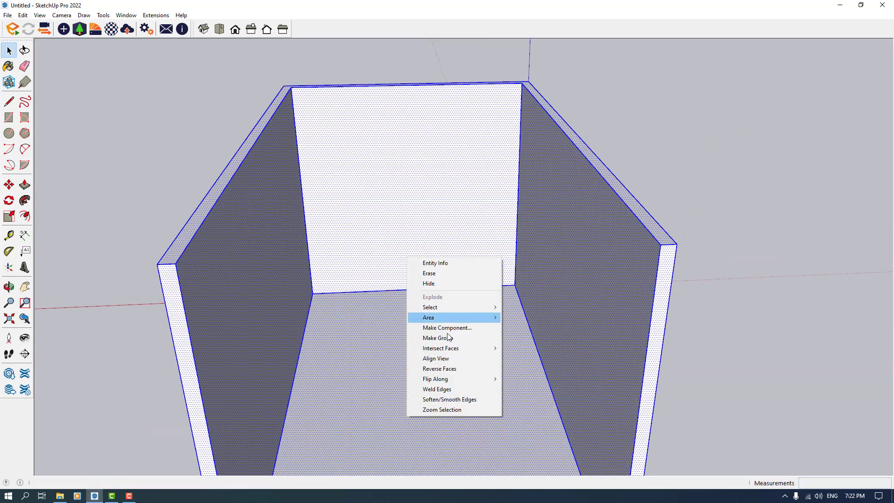
{"action": "left_click", "coordinate": [447, 338]}
{"action": "scroll", "coordinate": [421, 196], "scroll_direction": "down", "scroll_amount": 5}
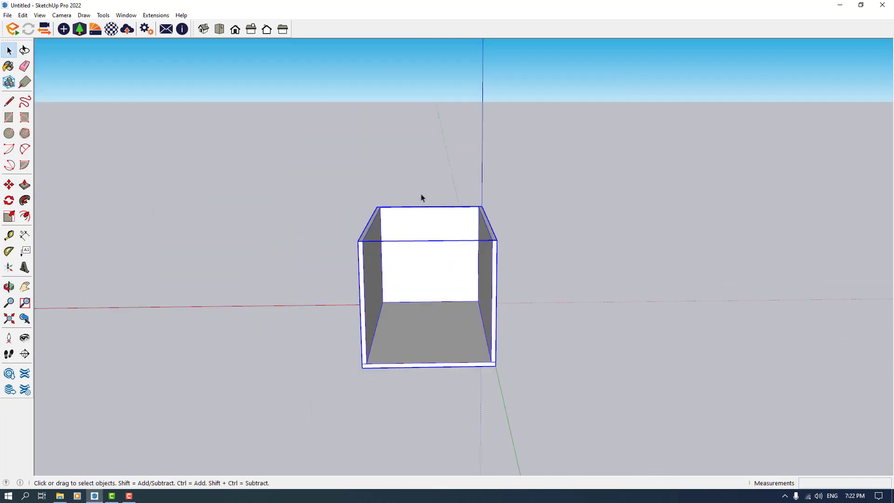
{"action": "left_click", "coordinate": [421, 198]}
- Draw a 156 by 36 cm rectangle on the inner face of the back wall, slightly above the floor
{"action": "scroll", "coordinate": [421, 198], "scroll_direction": "up", "scroll_amount": 5}
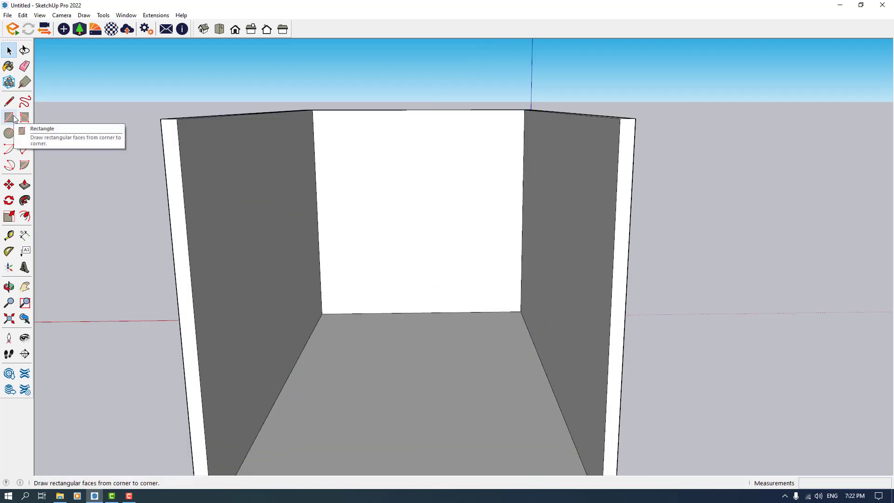
{"action": "left_click", "coordinate": [10, 117]}
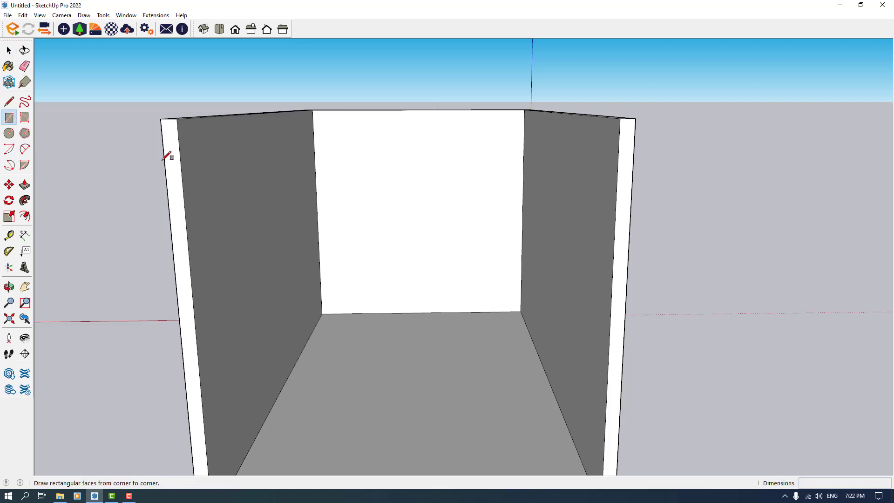
{"action": "scroll", "coordinate": [398, 262], "scroll_direction": "up", "scroll_amount": 3}
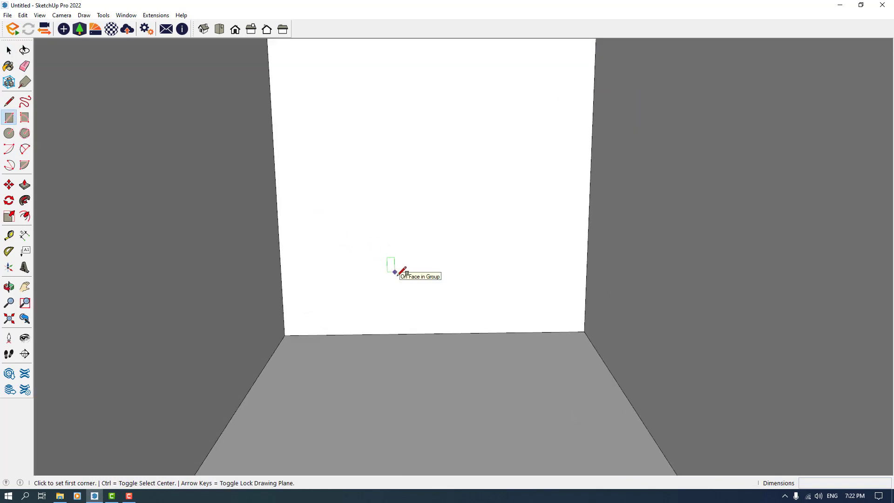
{"action": "left_click", "coordinate": [353, 312]}
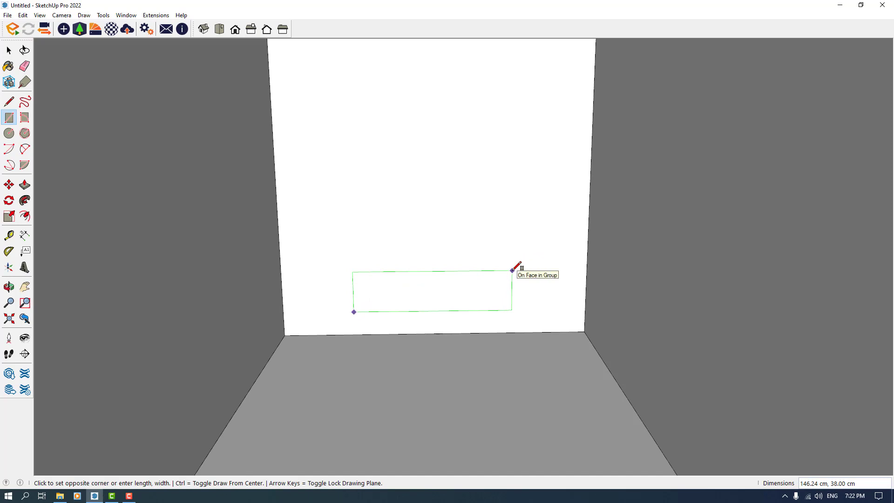
{"action": "type", "text": "156,"}
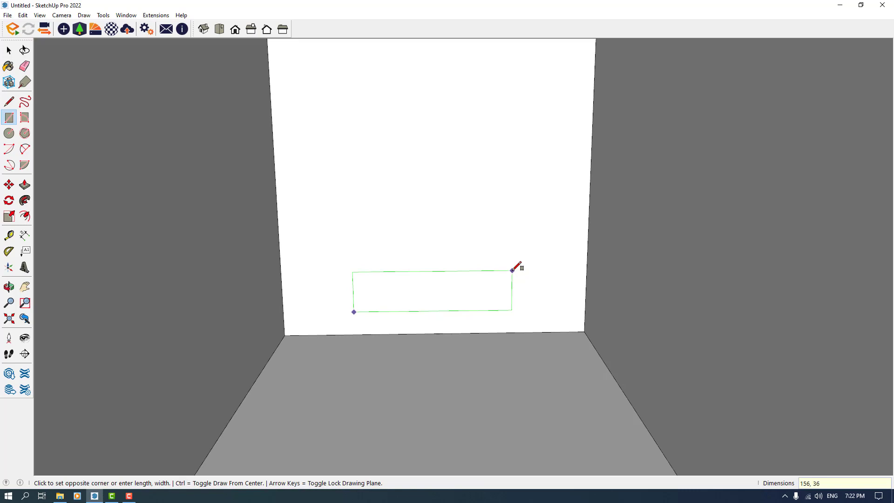
{"action": "type", "text": " 36"}
{"action": "key", "text": "Return"}
{"action": "scroll", "coordinate": [483, 278], "scroll_direction": "up", "scroll_amount": 3}
{"action": "key", "text": "space"}
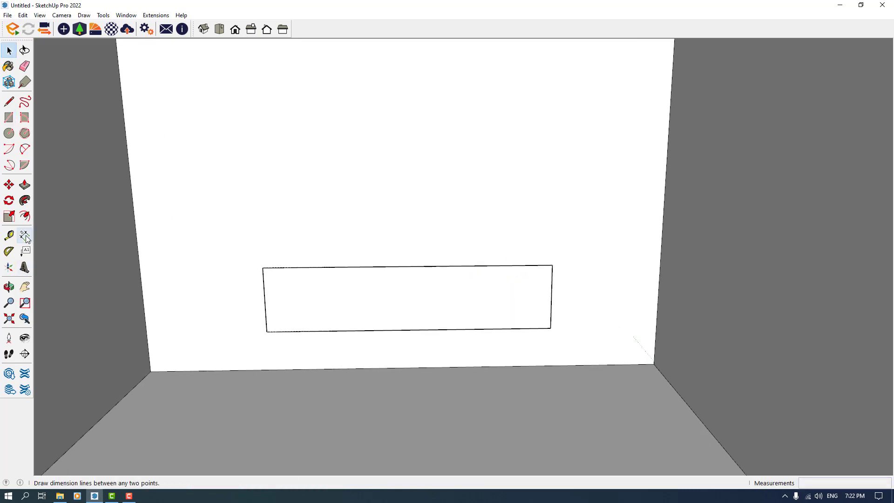
- Push/pull the back-wall rectangle 30 cm out into the room to form a box
{"action": "left_click", "coordinate": [25, 188]}
{"action": "middle_click_drag", "start_coordinate": [284, 349], "coordinate": [317, 355]}
{"action": "left_click", "coordinate": [320, 289]}
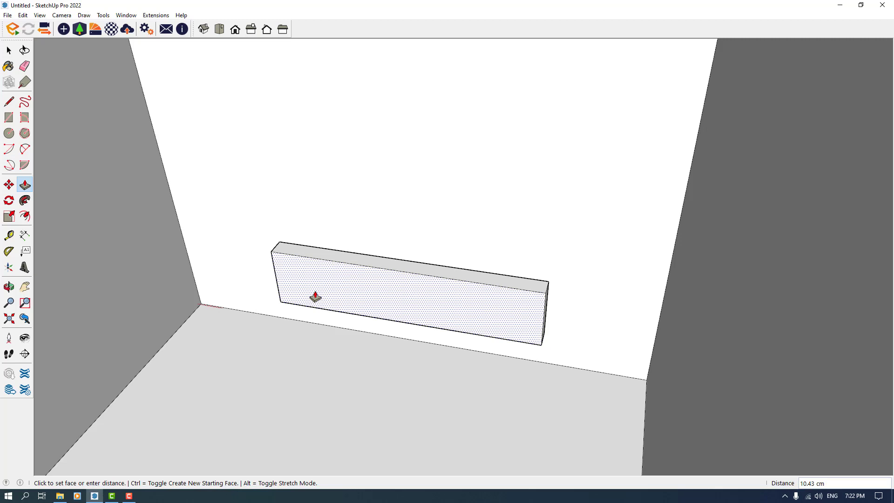
{"action": "type", "text": "30"}
{"action": "key", "text": "Return"}
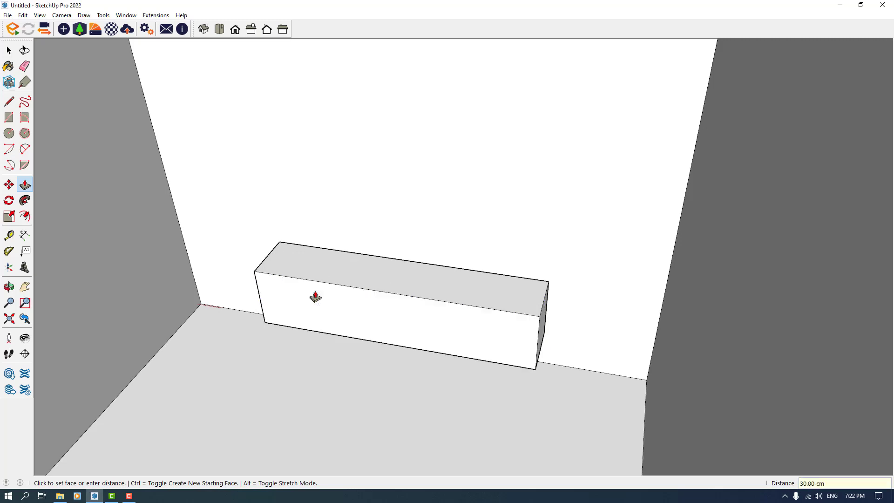
{"action": "middle_click_drag", "start_coordinate": [315, 297], "coordinate": [218, 309]}
{"action": "key", "text": "space"}
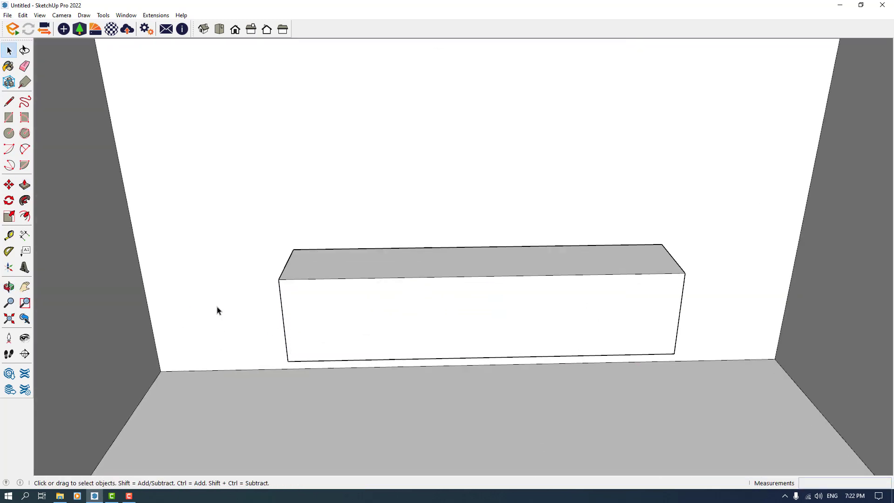
- Create 10-degree protractor guides through the lower-left and upper-right corners of the box's front face
{"action": "left_click", "coordinate": [10, 252]}
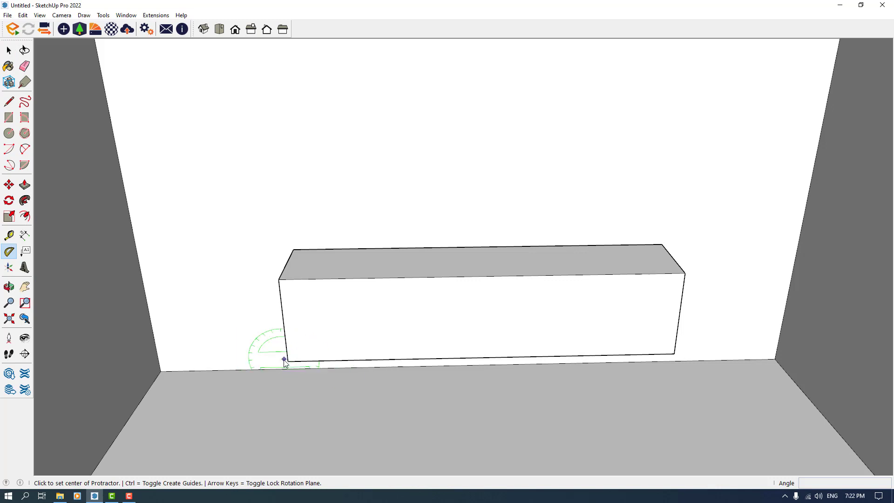
{"action": "left_click", "coordinate": [287, 361]}
{"action": "left_click", "coordinate": [279, 279]}
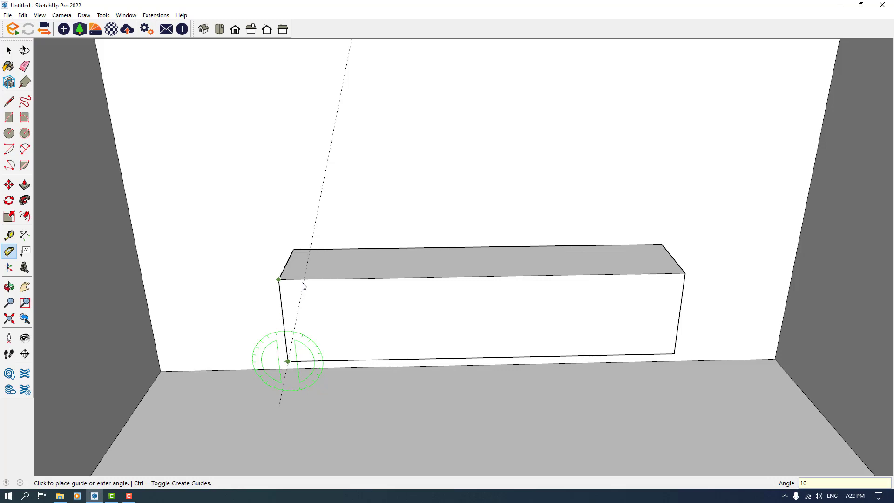
{"action": "type", "text": "10"}
{"action": "key", "text": "Return"}
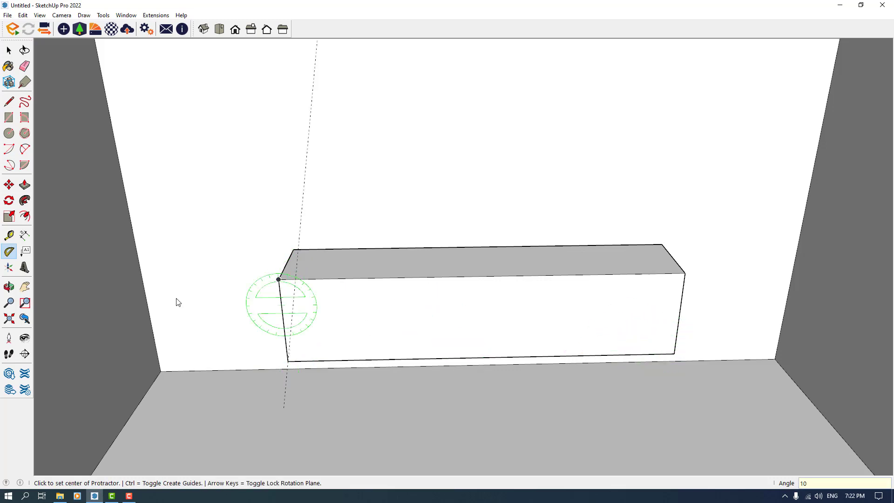
{"action": "left_click", "coordinate": [685, 273]}
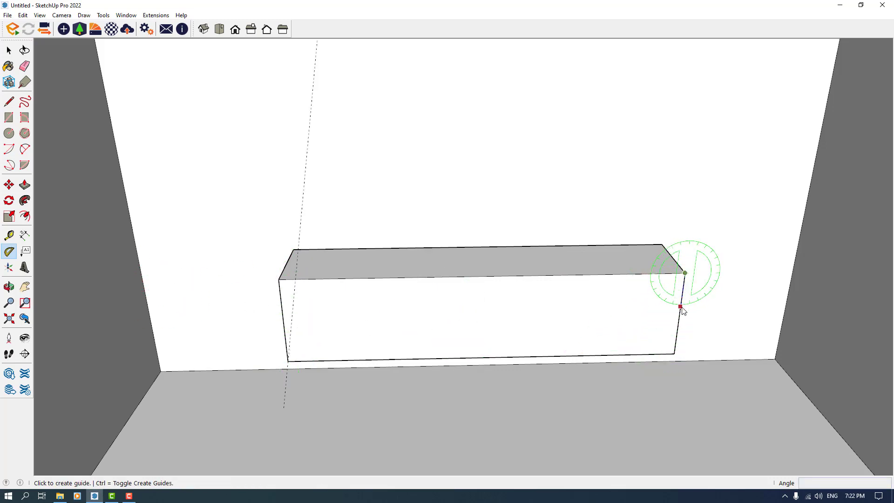
{"action": "left_click", "coordinate": [682, 307]}
{"action": "type", "text": "10"}
{"action": "key", "text": "Return"}
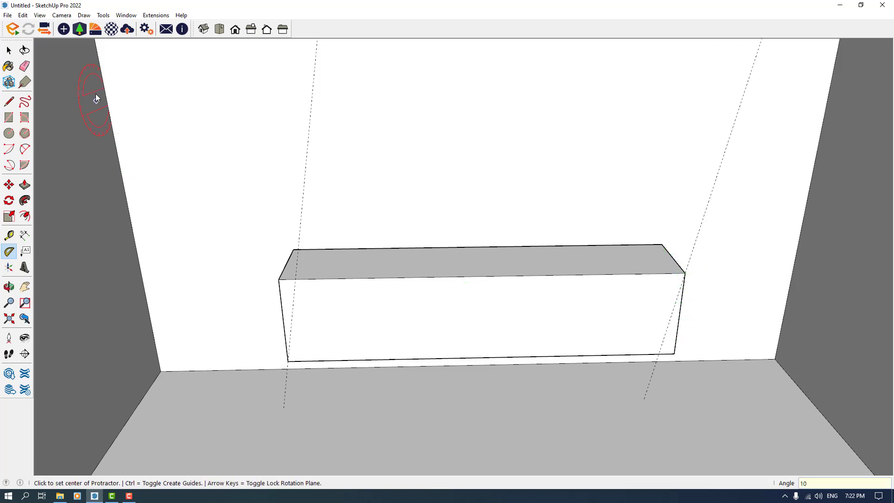
- Draw lines along both angled guides across the box's front face, marking off a triangle at each end
{"action": "left_click", "coordinate": [9, 101]}
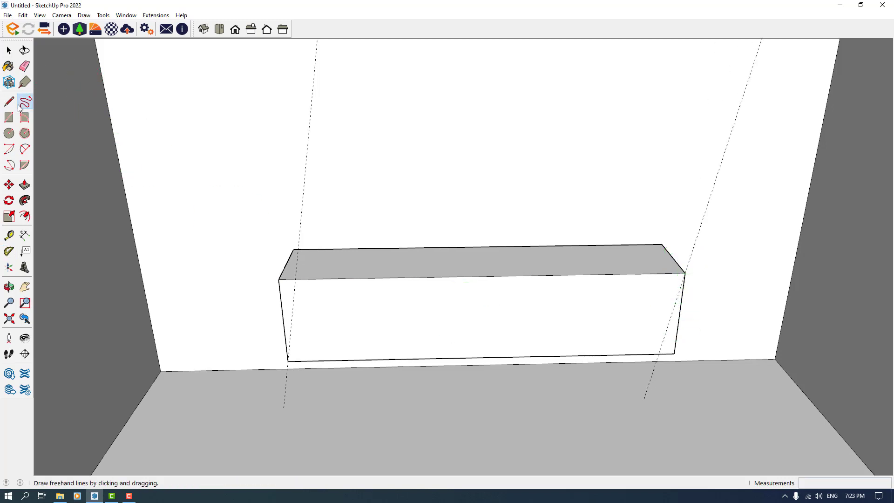
{"action": "left_click", "coordinate": [288, 361]}
{"action": "key", "text": "Escape"}
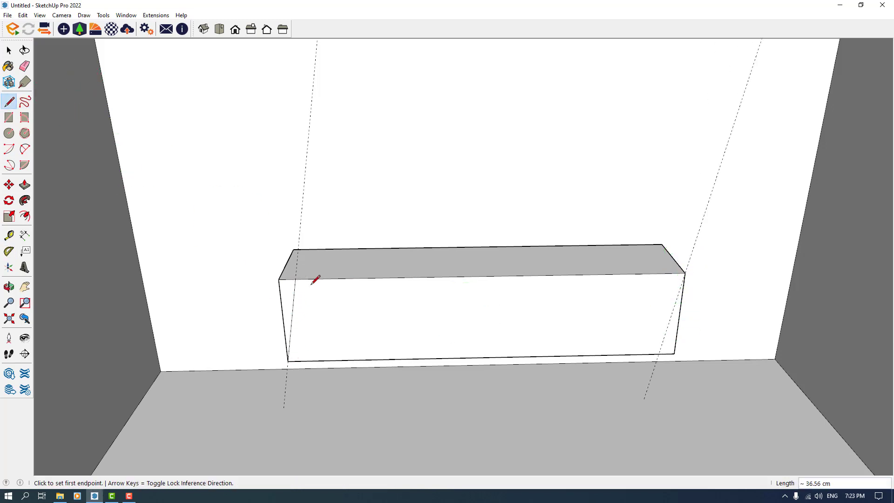
{"action": "left_click", "coordinate": [662, 354]}
{"action": "left_click", "coordinate": [684, 274]}
- Push the triangular faces at both ends of the box back 30 cm to give it slanted sides
{"action": "left_click", "coordinate": [25, 185]}
{"action": "left_click", "coordinate": [285, 298]}
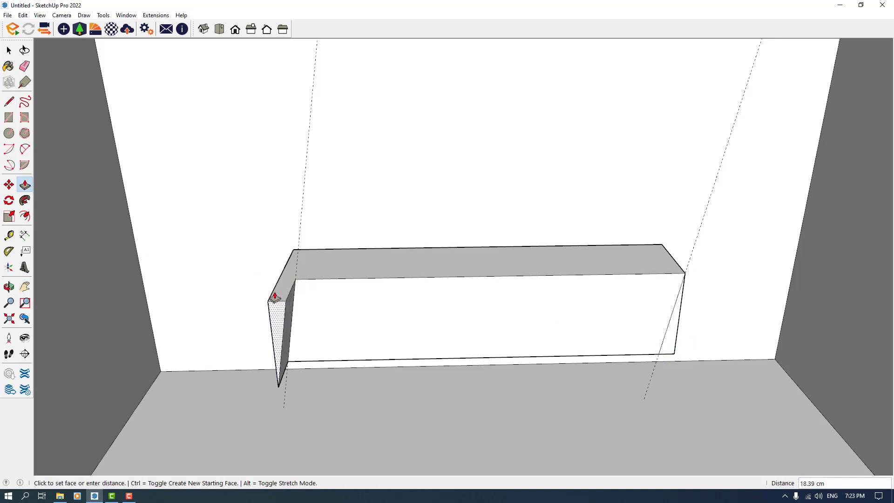
{"action": "type", "text": "30"}
{"action": "key", "text": "Return"}
{"action": "scroll", "coordinate": [453, 270], "scroll_direction": "down", "scroll_amount": 3}
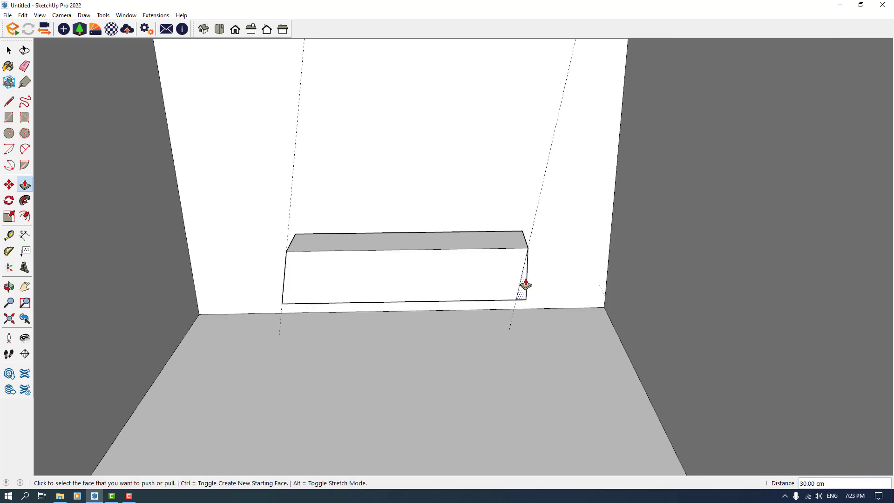
- Select and delete the two angled guide lines
{"action": "scroll", "coordinate": [457, 298], "scroll_direction": "down", "scroll_amount": 5}
{"action": "key", "text": "space"}
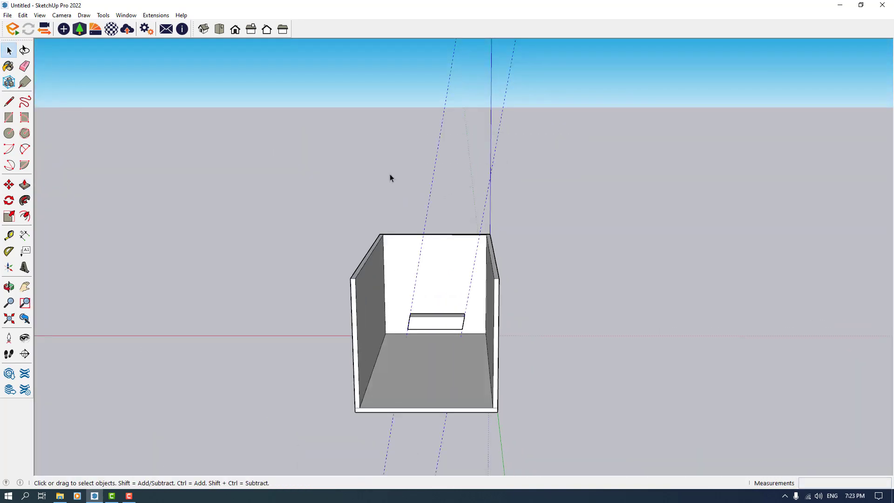
{"action": "scroll", "coordinate": [419, 329], "scroll_direction": "up", "scroll_amount": 8}
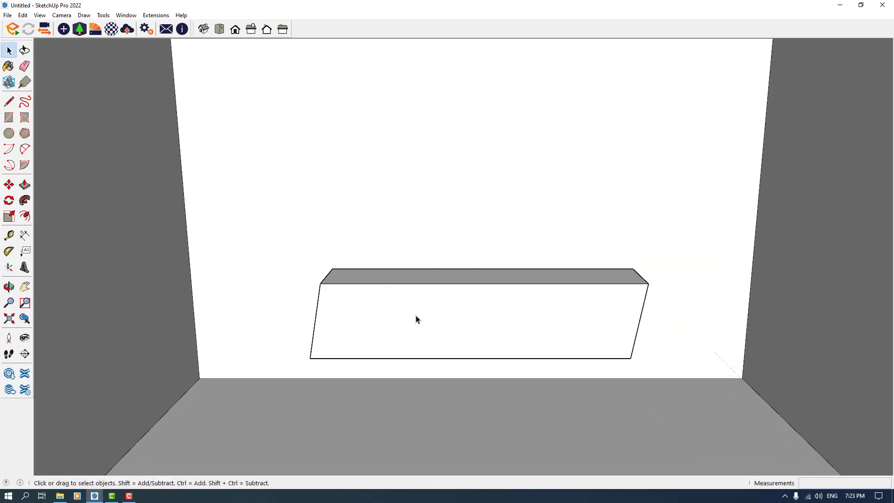
- Divide the box's front face into four panels with lines joining the midpoints of its opposite edges
{"action": "middle_click_drag", "start_coordinate": [416, 319], "coordinate": [498, 277]}
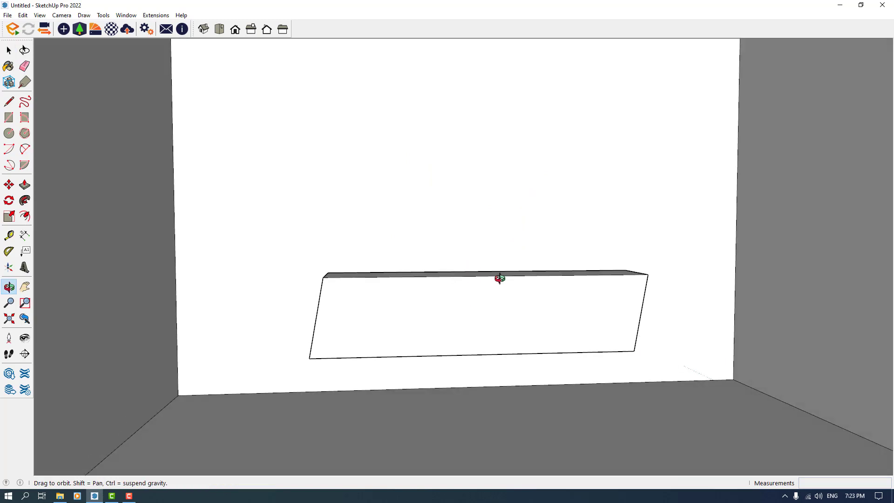
{"action": "left_click", "coordinate": [9, 101]}
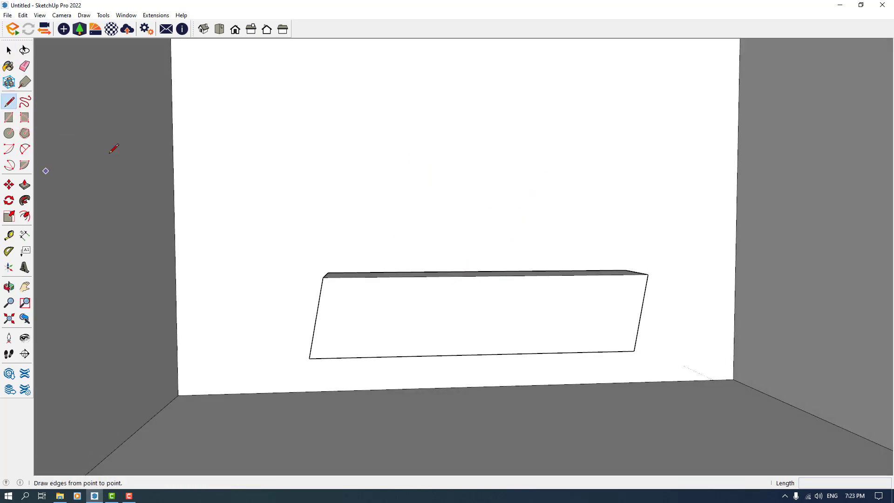
{"action": "left_click", "coordinate": [316, 318]}
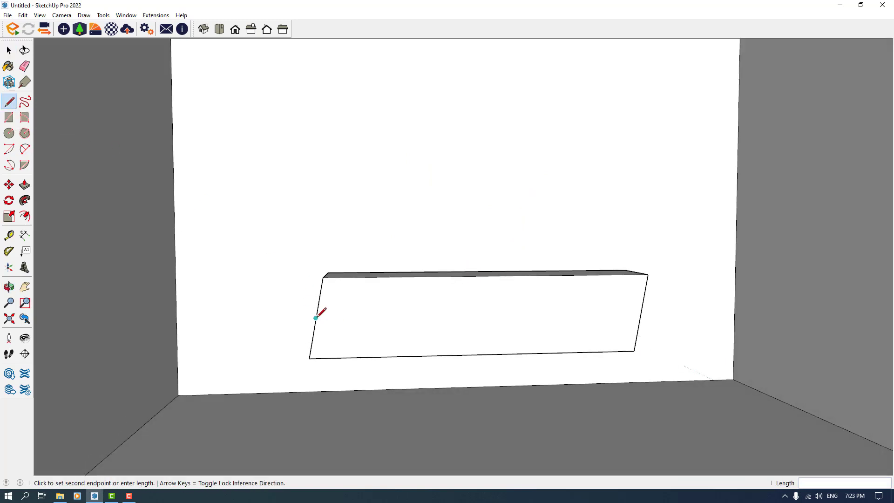
{"action": "left_click", "coordinate": [640, 313]}
{"action": "left_click", "coordinate": [490, 275]}
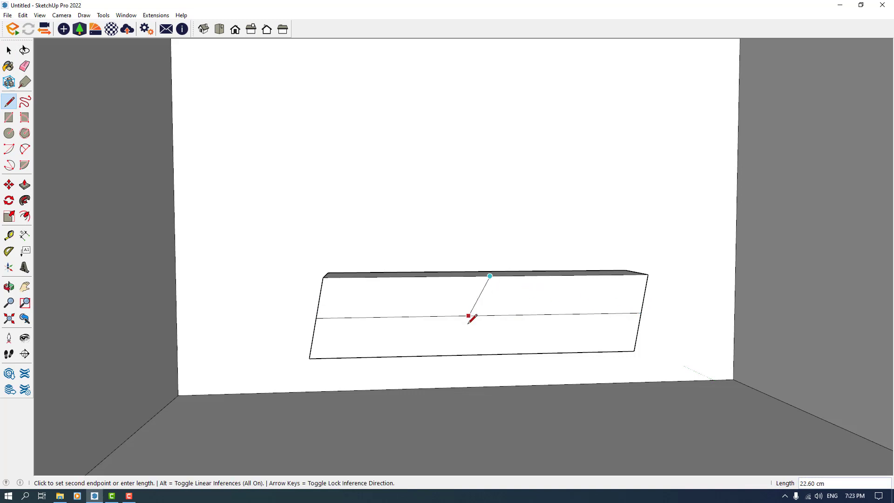
{"action": "left_click", "coordinate": [479, 353]}
- Draw a circle of radius 6 cm where the dividing lines cross and erase the line segments inside it
{"action": "middle_click_drag", "start_coordinate": [478, 343], "coordinate": [450, 339]}
{"action": "scroll", "coordinate": [449, 339], "scroll_direction": "up", "scroll_amount": 3}
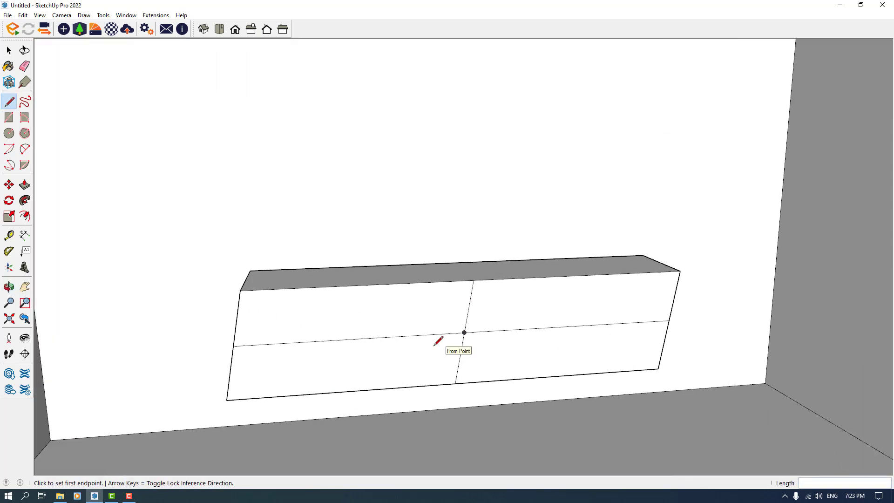
{"action": "left_click", "coordinate": [10, 133]}
{"action": "left_click", "coordinate": [464, 332]}
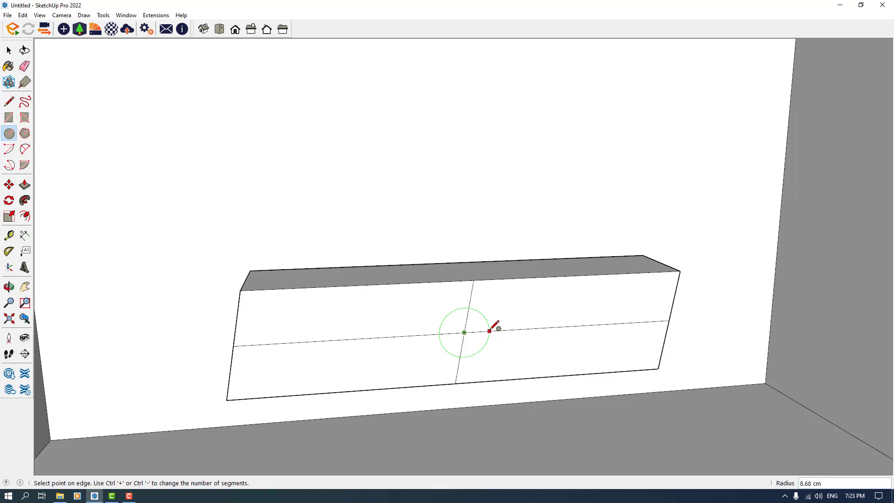
{"action": "type", "text": "6"}
{"action": "key", "text": "Return"}
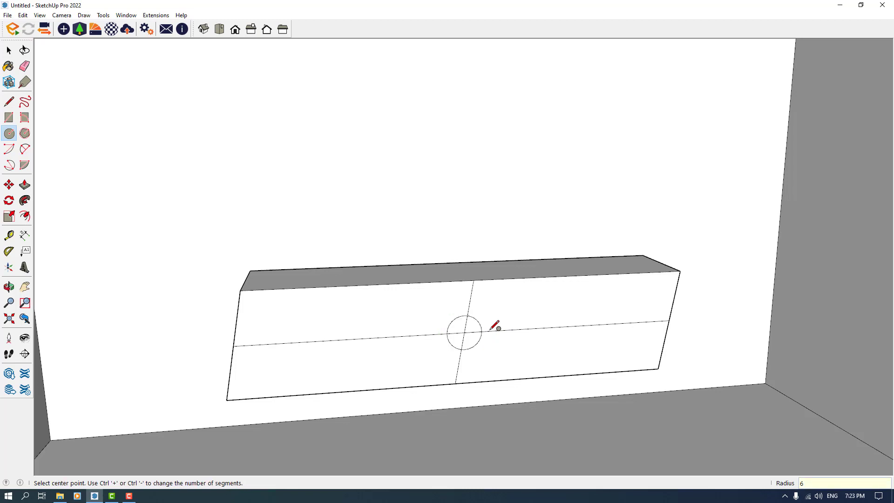
{"action": "left_click", "coordinate": [24, 66]}
{"action": "mouse_move", "coordinate": [53, 77]}
{"action": "middle_mouse_down"}
{"action": "mouse_move", "coordinate": [479, 343]}
{"action": "mouse_move", "coordinate": [374, 290]}
{"action": "mouse_move", "coordinate": [413, 329]}
{"action": "mouse_move", "coordinate": [155, 252]}
{"action": "middle_mouse_up"}
- Offset the outlines of all four front-face panels inward by 1.6 cm
{"action": "left_click", "coordinate": [25, 216]}
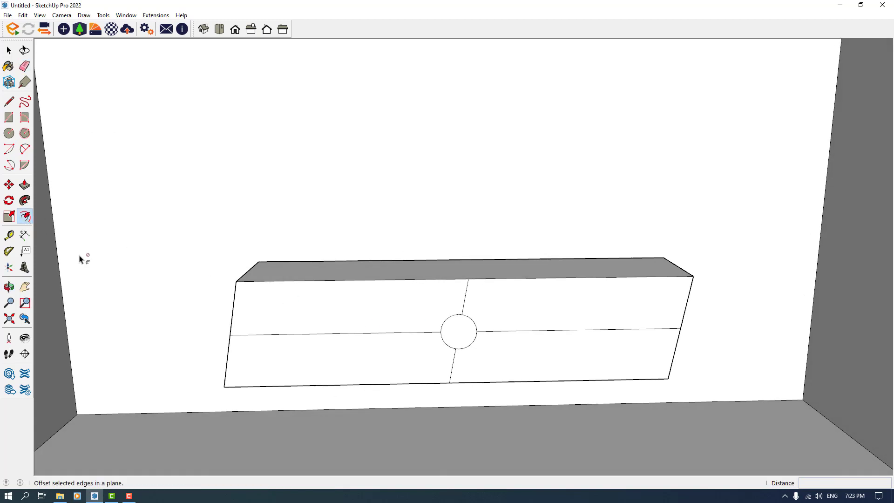
{"action": "left_click", "coordinate": [431, 331]}
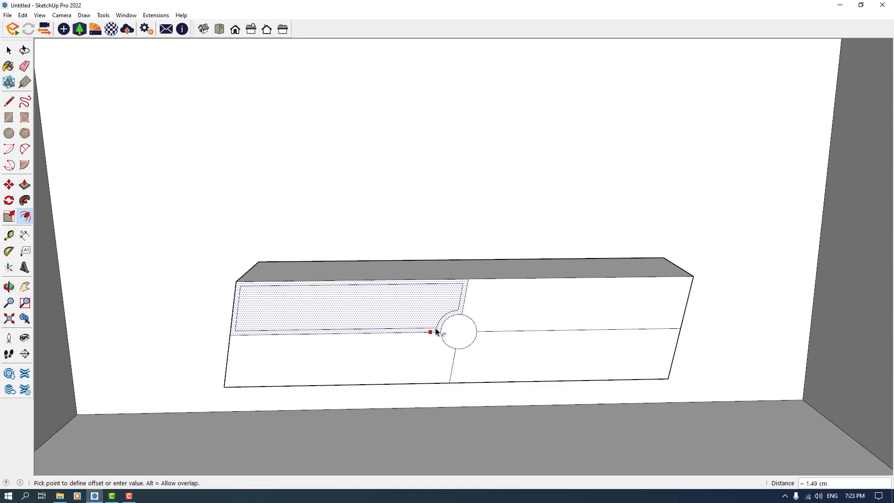
{"action": "key", "text": "Return"}
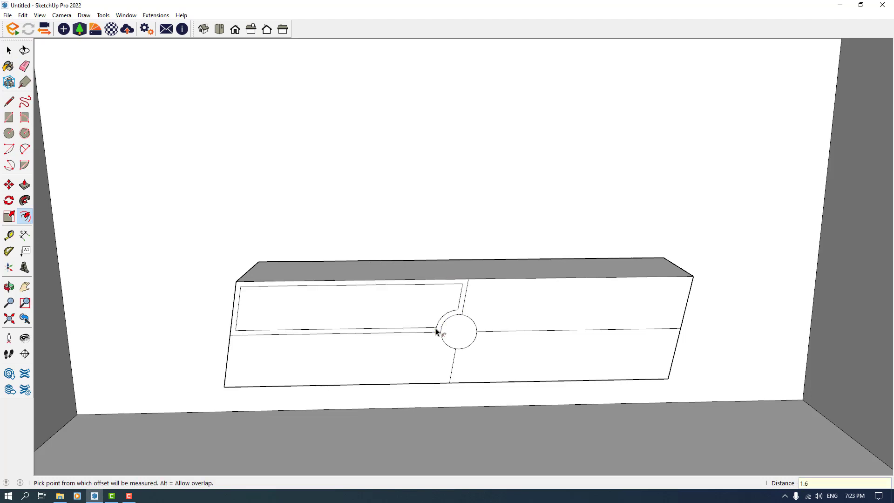
{"action": "double_click", "coordinate": [501, 321]}
{"action": "double_click", "coordinate": [490, 370]}
{"action": "double_click", "coordinate": [416, 370]}
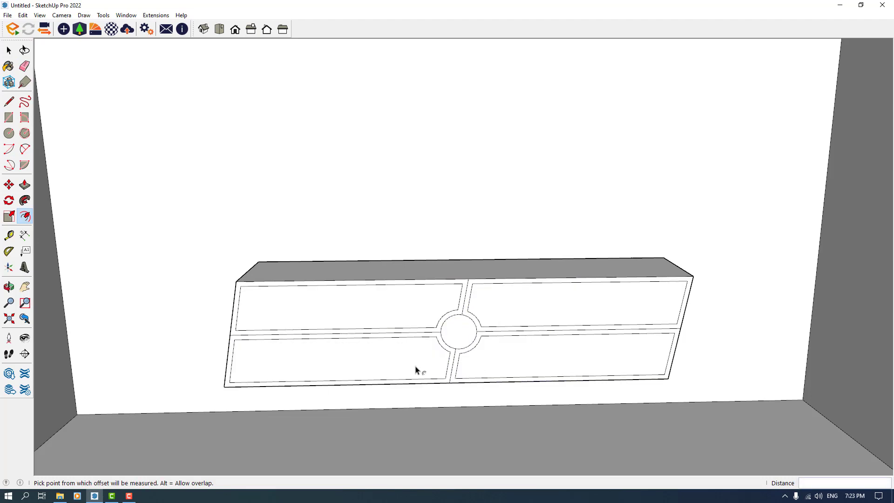
{"action": "key", "text": "space"}
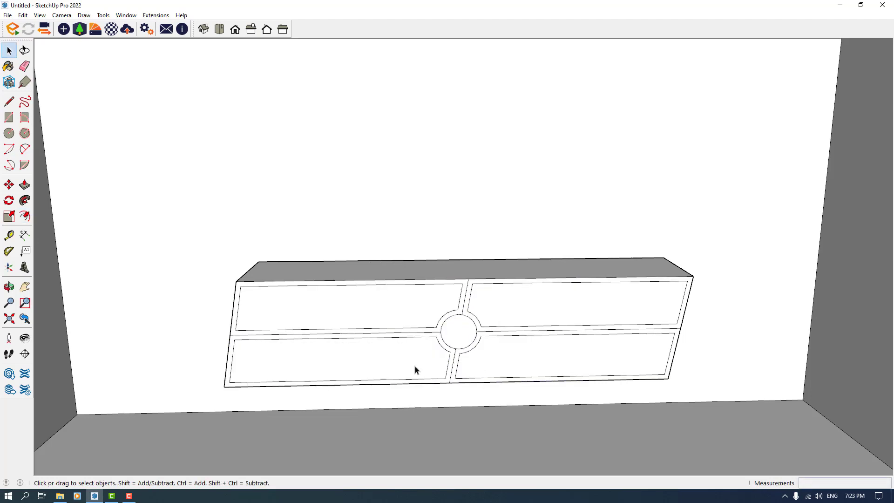
- Try pushing the four inset panels of the front face back 28 cm to hollow out compartments
{"action": "left_click", "coordinate": [28, 187]}
{"action": "middle_click_drag", "start_coordinate": [359, 391], "coordinate": [577, 273]}
{"action": "scroll", "coordinate": [636, 281], "scroll_direction": "up", "scroll_amount": 3}
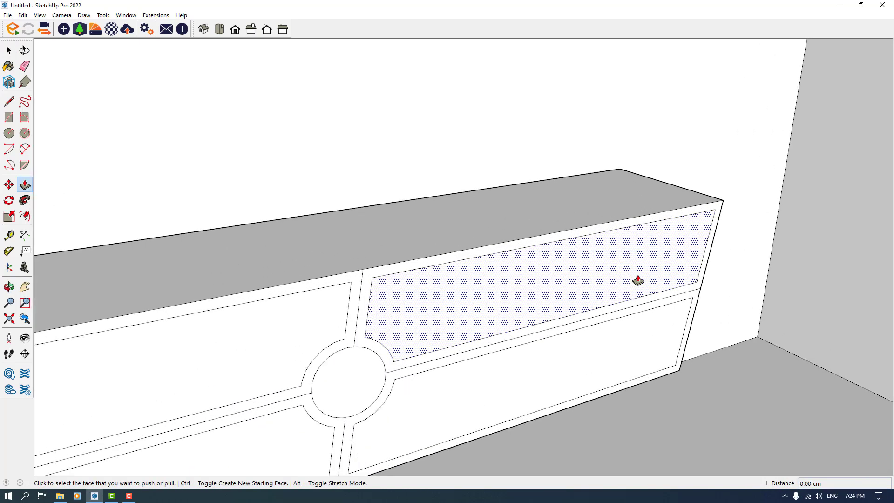
{"action": "middle_click_drag", "start_coordinate": [636, 281], "coordinate": [612, 291]}
{"action": "left_click", "coordinate": [612, 291]}
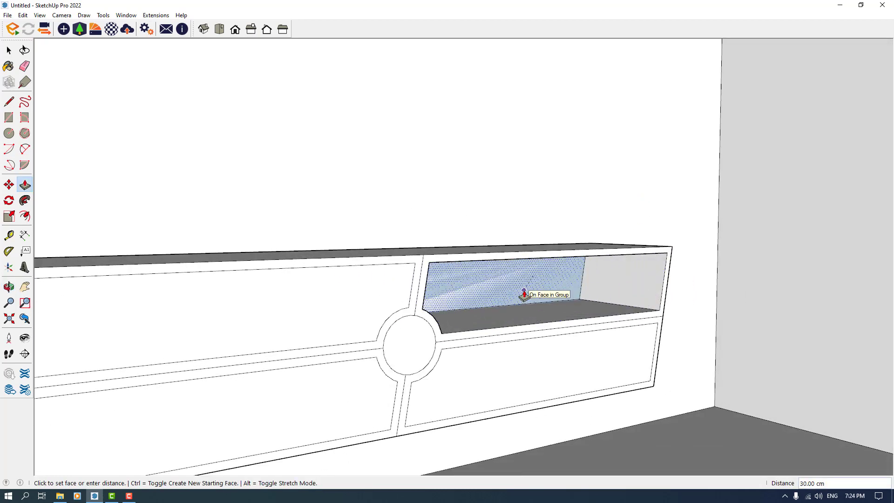
{"action": "type", "text": "28"}
{"action": "key", "text": "Return"}
{"action": "double_click", "coordinate": [343, 324]}
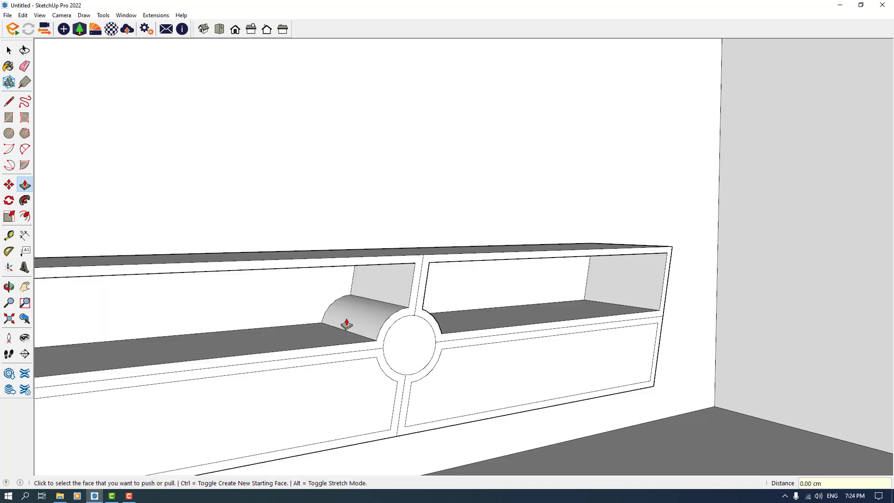
{"action": "double_click", "coordinate": [523, 409]}
{"action": "double_click", "coordinate": [343, 421]}
- Select the upper-right compartment's arc beside the circle and undo the recessing of the four panels
{"action": "scroll", "coordinate": [369, 351], "scroll_direction": "down", "scroll_amount": 1}
{"action": "middle_click_drag", "start_coordinate": [411, 377], "coordinate": [285, 365]}
{"action": "scroll", "coordinate": [406, 336], "scroll_direction": "up", "scroll_amount": 3}
{"action": "scroll", "coordinate": [376, 324], "scroll_direction": "down", "scroll_amount": 2}
{"action": "scroll", "coordinate": [385, 311], "scroll_direction": "up", "scroll_amount": 4}
{"action": "scroll", "coordinate": [408, 335], "scroll_direction": "down", "scroll_amount": 2}
{"action": "scroll", "coordinate": [408, 334], "scroll_direction": "up", "scroll_amount": 3}
{"action": "key", "text": "space"}
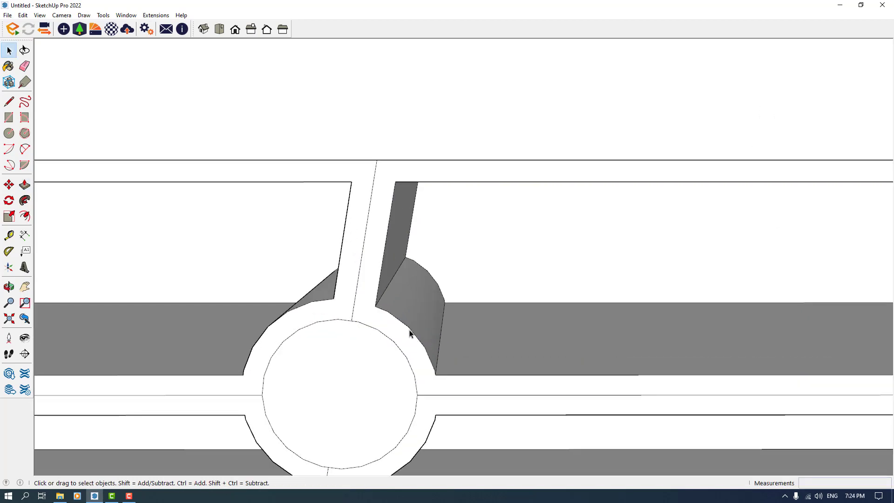
{"action": "middle_click_drag", "start_coordinate": [408, 333], "coordinate": [470, 285]}
{"action": "scroll", "coordinate": [470, 285], "scroll_direction": "down", "scroll_amount": 3}
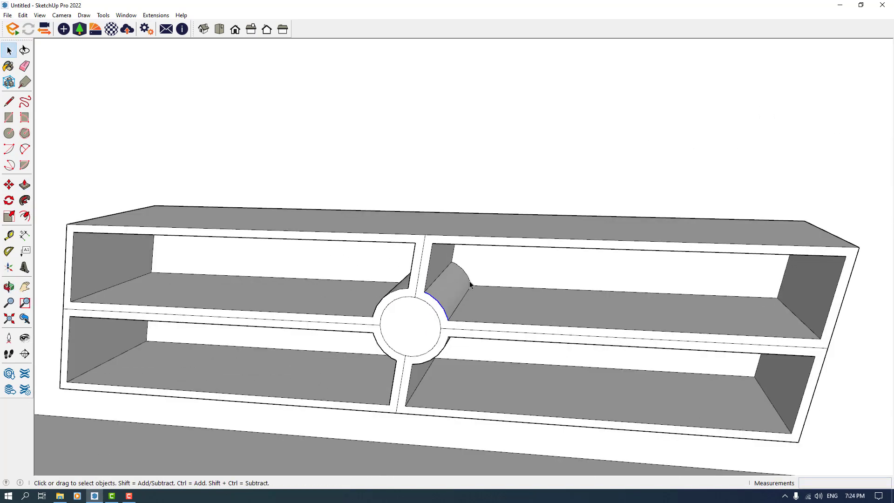
{"action": "key", "text": "ctrl+z"}
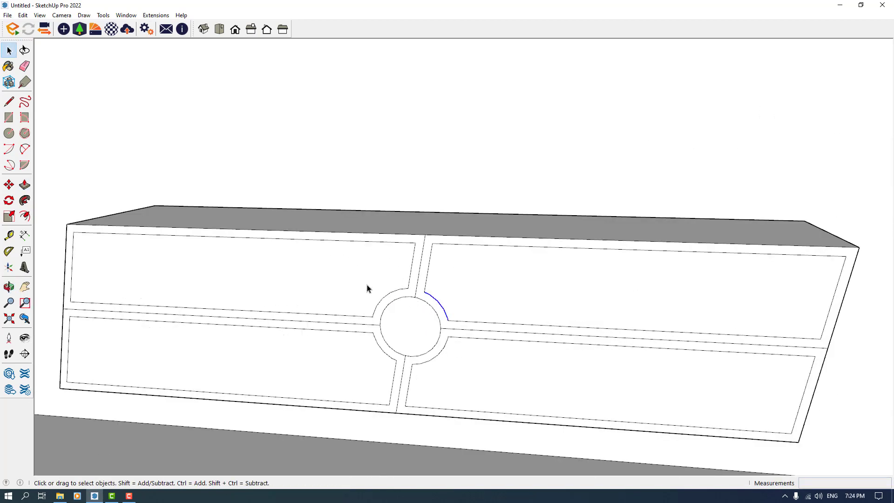
- Open the entity information for the selected arc and examine its segment setting
{"action": "left_click", "coordinate": [9, 66]}
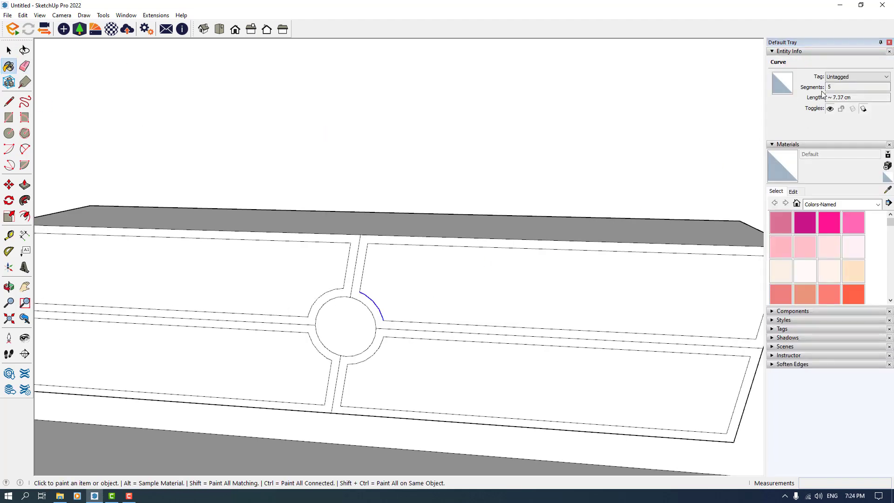
{"action": "scroll", "coordinate": [365, 316], "scroll_direction": "up", "scroll_amount": 3}
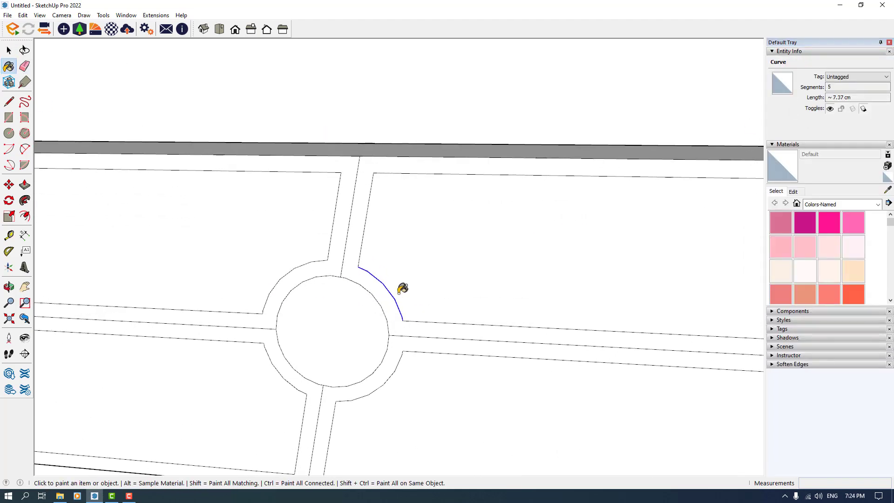
{"action": "left_click", "coordinate": [829, 87]}
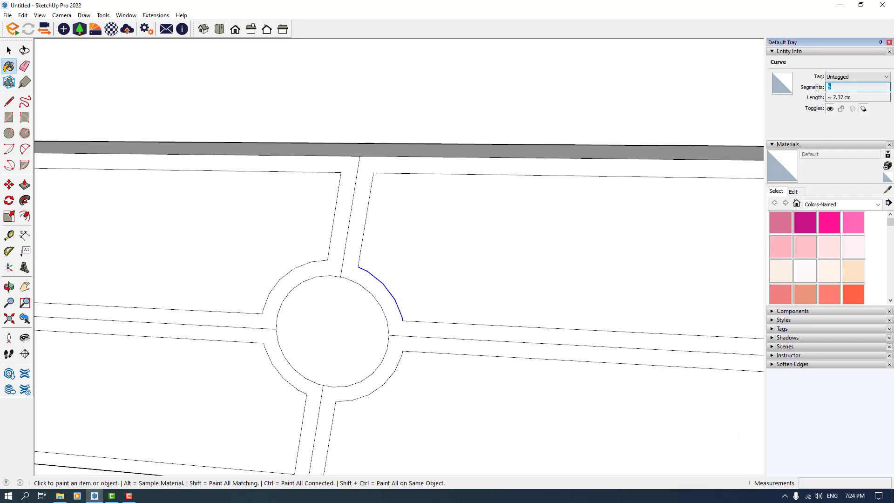
{"action": "left_click", "coordinate": [535, 264]}
{"action": "key", "text": "space"}
{"action": "scroll", "coordinate": [536, 264], "scroll_direction": "down", "scroll_amount": 7}
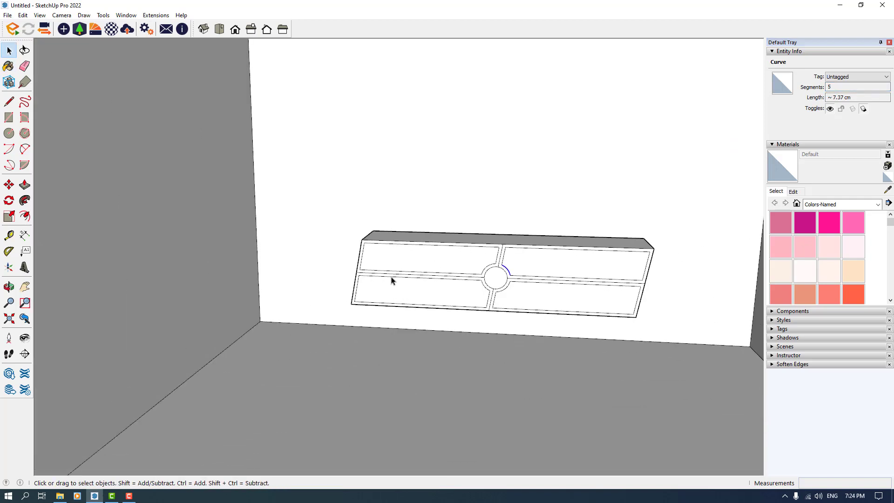
- Push the four inset panels back 28 cm to form open compartments around the central circle
{"action": "middle_click_drag", "start_coordinate": [391, 278], "coordinate": [484, 335]}
{"action": "middle_click_drag", "start_coordinate": [131, 323], "coordinate": [430, 343], "text": "shift"}
{"action": "left_click", "coordinate": [25, 186]}
{"action": "scroll", "coordinate": [414, 288], "scroll_direction": "up", "scroll_amount": 5}
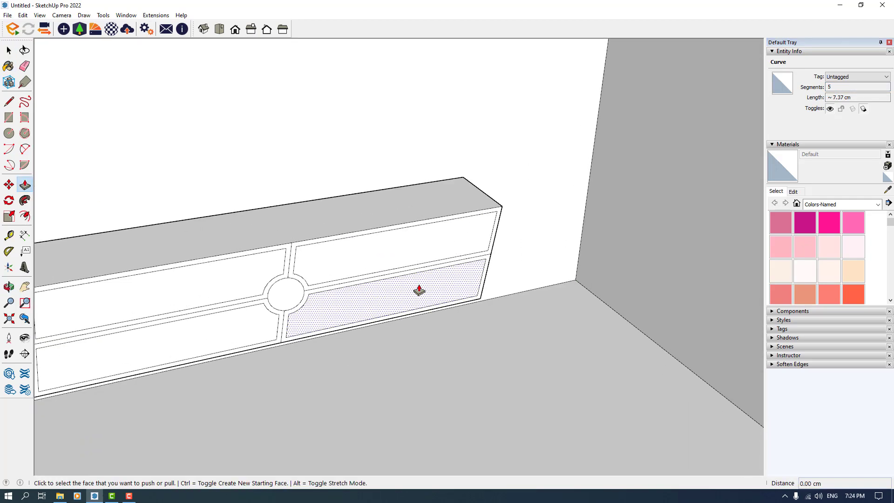
{"action": "middle_click_drag", "start_coordinate": [399, 239], "coordinate": [451, 161]}
{"action": "left_click", "coordinate": [382, 261]}
{"action": "scroll", "coordinate": [330, 252], "scroll_direction": "up", "scroll_amount": 2}
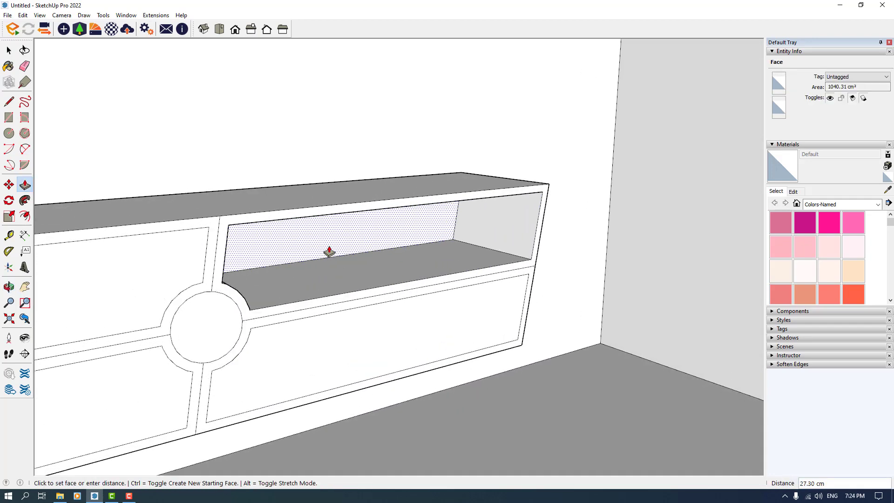
{"action": "type", "text": "2"}
{"action": "key", "text": "Return"}
{"action": "double_click", "coordinate": [244, 359]}
{"action": "double_click", "coordinate": [149, 359]}
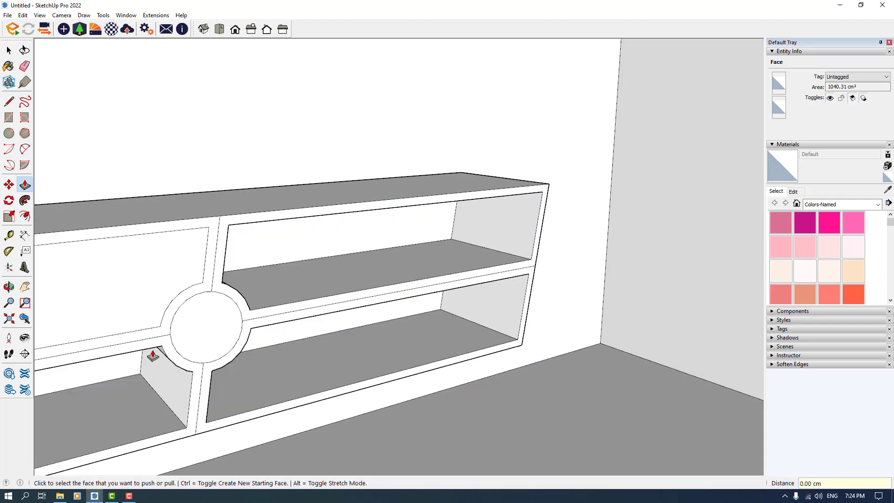
{"action": "double_click", "coordinate": [147, 291]}
{"action": "scroll", "coordinate": [295, 342], "scroll_direction": "down", "scroll_amount": 5}
{"action": "key", "text": "space"}
- Push the central circular face back 28 cm to create a round compartment
{"action": "scroll", "coordinate": [209, 303], "scroll_direction": "up", "scroll_amount": 6}
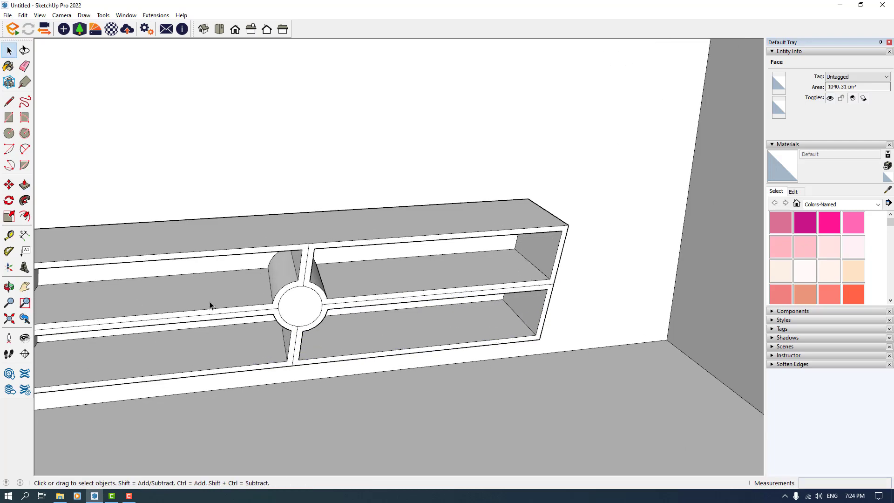
{"action": "left_click", "coordinate": [25, 185]}
{"action": "middle_click_drag", "start_coordinate": [323, 315], "coordinate": [376, 326]}
{"action": "left_click", "coordinate": [386, 316]}
{"action": "type", "text": "28"}
{"action": "key", "text": "Return"}
{"action": "key", "text": "space"}
- Erase the leftover dividing lines on the front frame around the round compartment
{"action": "scroll", "coordinate": [382, 324], "scroll_direction": "down", "scroll_amount": 3}
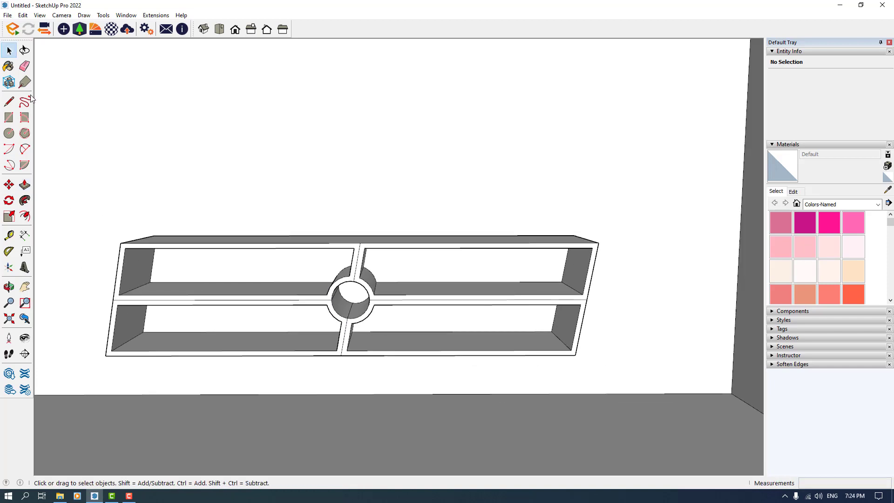
{"action": "left_click", "coordinate": [25, 66]}
{"action": "scroll", "coordinate": [342, 344], "scroll_direction": "up", "scroll_amount": 3}
{"action": "left_click_drag", "start_coordinate": [333, 361], "coordinate": [332, 364]}
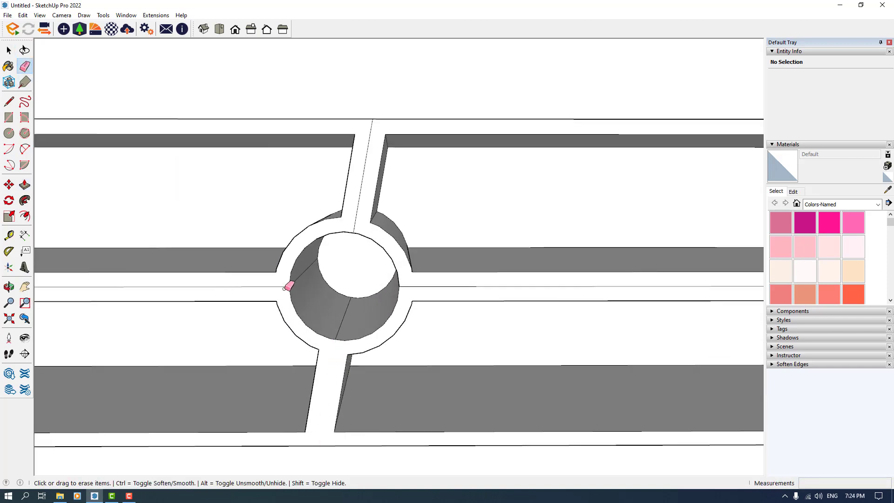
{"action": "left_click", "coordinate": [286, 286]}
{"action": "left_click", "coordinate": [358, 217]}
{"action": "left_click", "coordinate": [418, 287]}
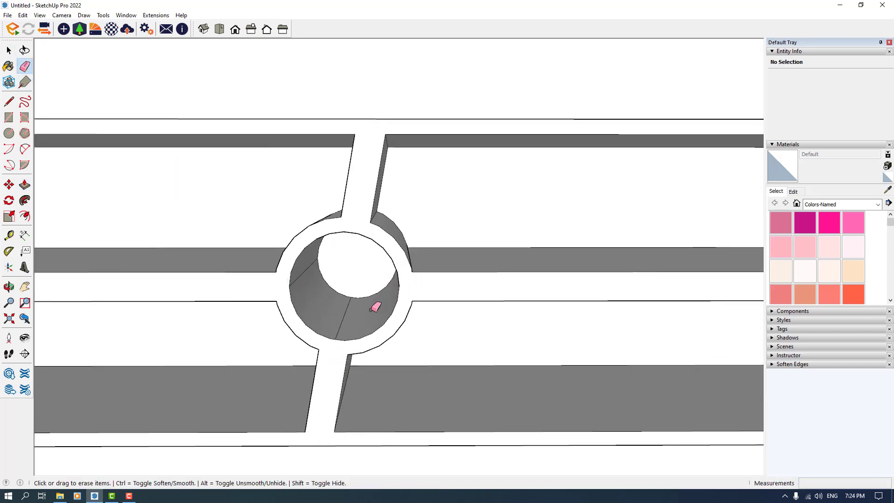
- Soften the visible seam edges on the inner wall of the round compartment
{"action": "mouse_move", "coordinate": [307, 269]}
{"action": "middle_mouse_down"}
{"action": "mouse_move", "coordinate": [399, 206]}
{"action": "mouse_move", "coordinate": [323, 208]}
{"action": "middle_mouse_up"}
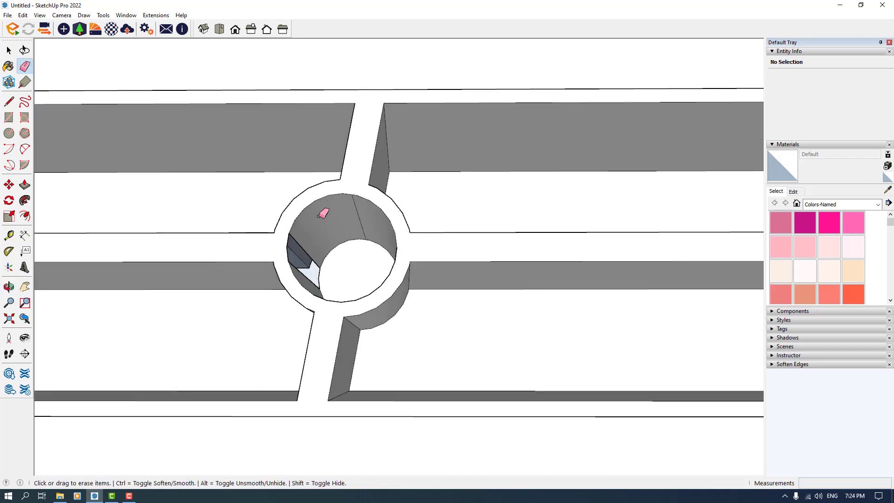
{"action": "scroll", "coordinate": [312, 256], "scroll_direction": "up", "scroll_amount": 3}
{"action": "left_click", "coordinate": [302, 265], "text": "ctrl"}
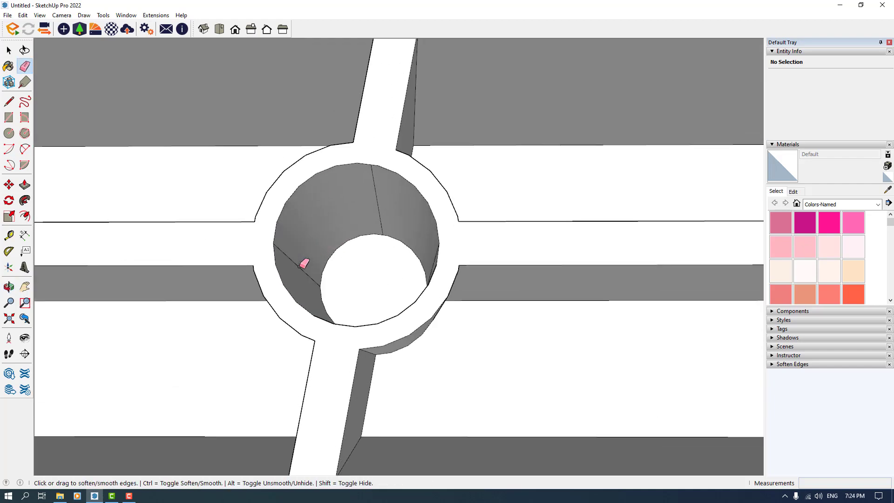
{"action": "left_click", "coordinate": [376, 191], "text": "ctrl"}
{"action": "middle_click_drag", "start_coordinate": [396, 195], "coordinate": [372, 289]}
{"action": "left_click", "coordinate": [424, 269], "text": "ctrl"}
{"action": "scroll", "coordinate": [371, 288], "scroll_direction": "down", "scroll_amount": 4}
{"action": "key", "text": "space"}
- Paint the whole shelf unit with the 0111_SlateGray material from the Colors-Named collection
{"action": "scroll", "coordinate": [371, 292], "scroll_direction": "down", "scroll_amount": 5}
{"action": "middle_click_drag", "start_coordinate": [362, 368], "coordinate": [411, 391]}
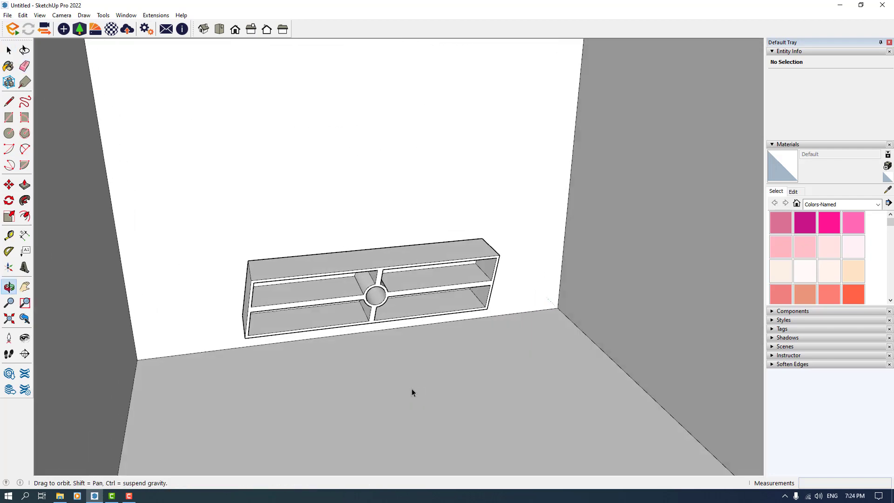
{"action": "scroll", "coordinate": [405, 315], "scroll_direction": "up", "scroll_amount": 3}
{"action": "scroll", "coordinate": [400, 309], "scroll_direction": "up", "scroll_amount": 2}
{"action": "middle_click_drag", "start_coordinate": [400, 309], "coordinate": [319, 319]}
{"action": "scroll", "coordinate": [356, 330], "scroll_direction": "down", "scroll_amount": 3}
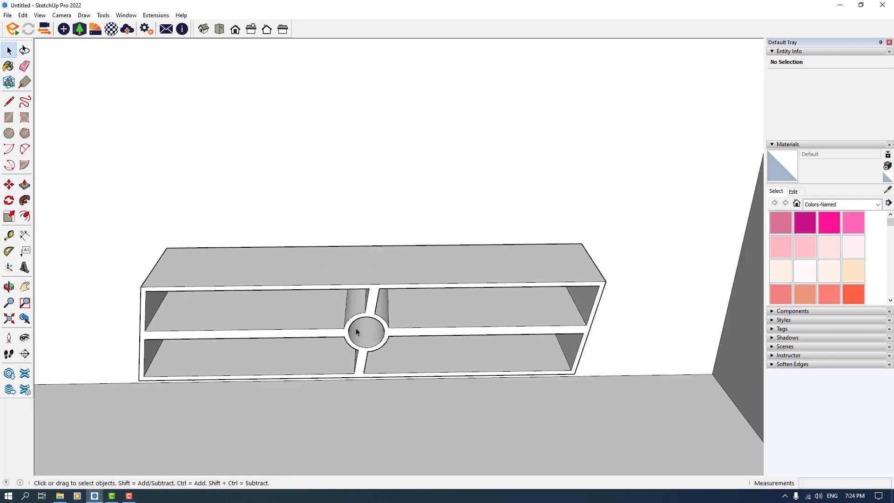
{"action": "scroll", "coordinate": [828, 268], "scroll_direction": "down", "scroll_amount": 6}
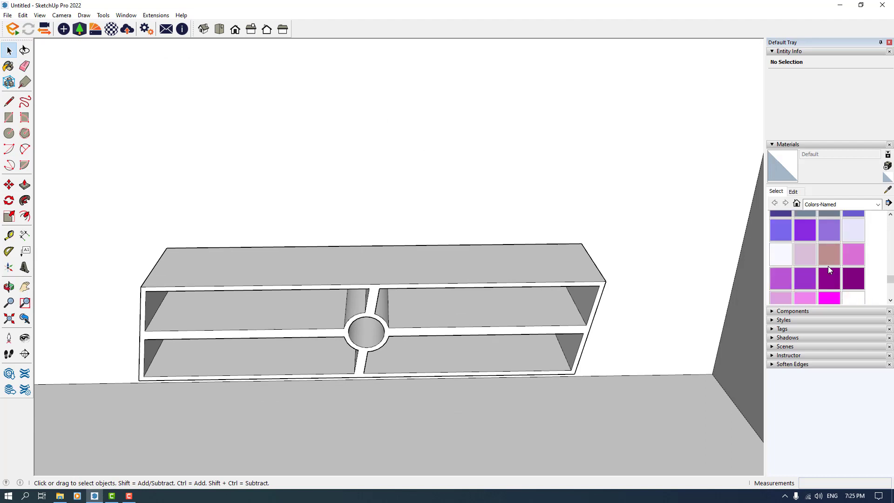
{"action": "left_click", "coordinate": [829, 214]}
{"action": "scroll", "coordinate": [402, 310], "scroll_direction": "up", "scroll_amount": 2}
{"action": "left_click", "coordinate": [402, 309]}
{"action": "scroll", "coordinate": [409, 313], "scroll_direction": "down", "scroll_amount": 3}
{"action": "middle_click_drag", "start_coordinate": [409, 313], "coordinate": [409, 254]}
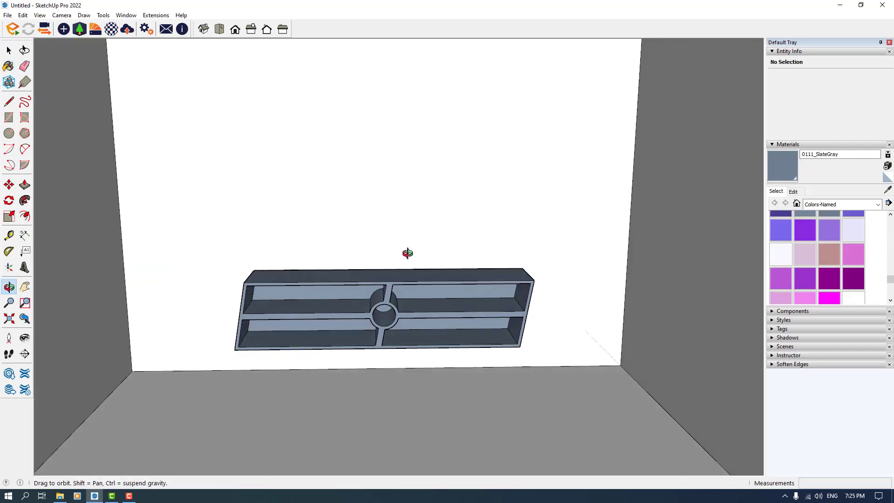
- Select all the geometry of the shelf unit and make it a group
{"action": "scroll", "coordinate": [391, 327], "scroll_direction": "up", "scroll_amount": 3}
{"action": "key", "text": "space"}
{"action": "triple_click", "coordinate": [391, 327]}
{"action": "right_click", "coordinate": [390, 327]}
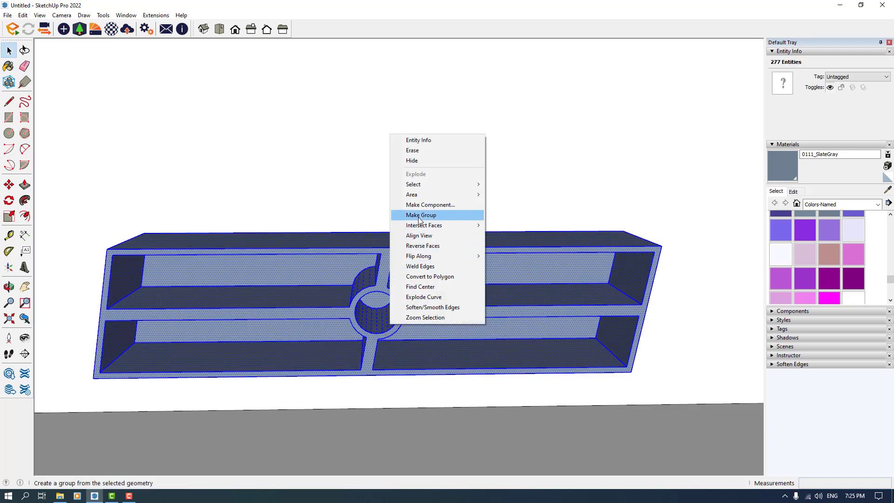
{"action": "left_click", "coordinate": [428, 213]}
{"action": "scroll", "coordinate": [367, 363], "scroll_direction": "down", "scroll_amount": 5}
{"action": "scroll", "coordinate": [329, 352], "scroll_direction": "up", "scroll_amount": 5}
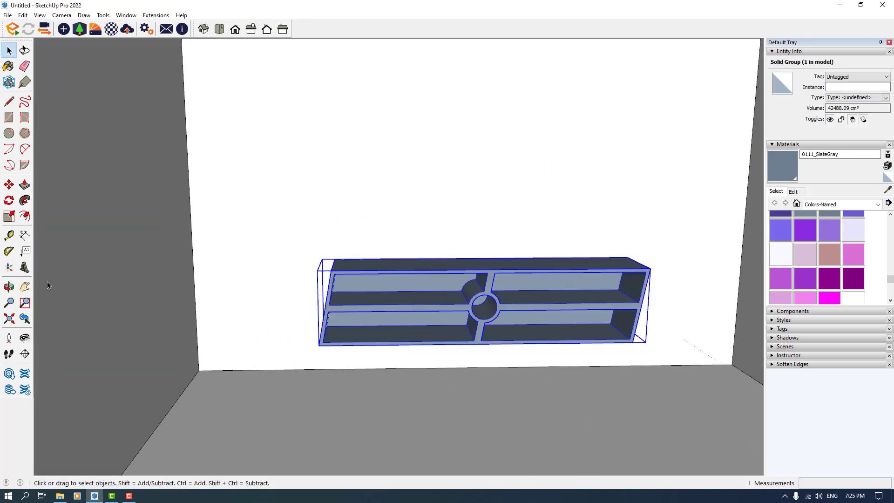
- Move the shelf group into the corner where the left wall, back wall and floor meet
{"action": "key", "text": "m"}
{"action": "middle_click_drag", "start_coordinate": [228, 342], "coordinate": [163, 368]}
{"action": "scroll", "coordinate": [321, 338], "scroll_direction": "up", "scroll_amount": 3}
{"action": "left_click", "coordinate": [344, 341]}
{"action": "left_click", "coordinate": [163, 368]}
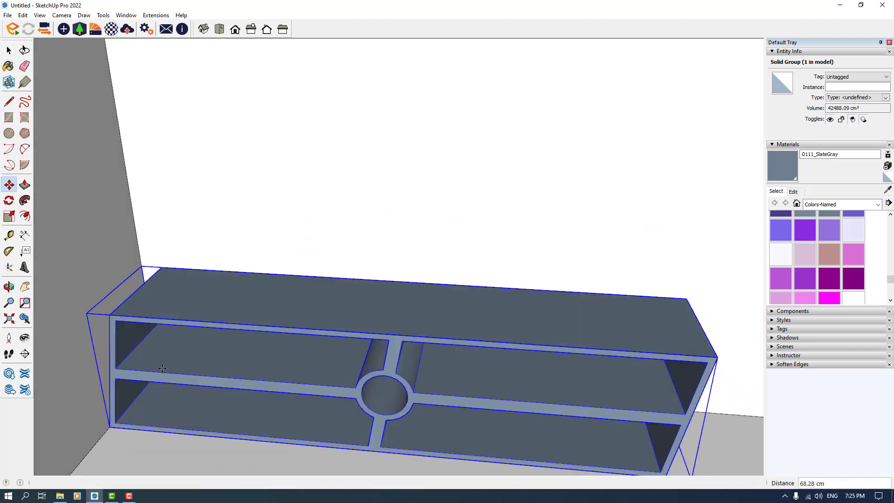
- Move the shelf group right along the foot of the back wall to roughly the wall's middle
{"action": "scroll", "coordinate": [310, 263], "scroll_direction": "down", "scroll_amount": 5}
{"action": "scroll", "coordinate": [331, 361], "scroll_direction": "up", "scroll_amount": 3}
{"action": "left_click", "coordinate": [363, 355]}
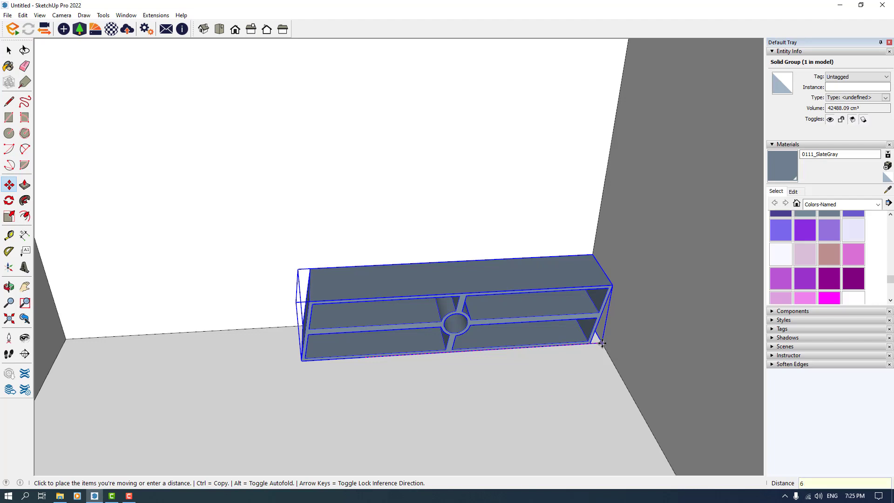
{"action": "key", "text": "Return"}
- Place a horizontal Tape Measure guide on the back wall, parallel to and above its floor edge
{"action": "middle_click_drag", "start_coordinate": [534, 365], "coordinate": [401, 273]}
{"action": "scroll", "coordinate": [442, 315], "scroll_direction": "up", "scroll_amount": 1}
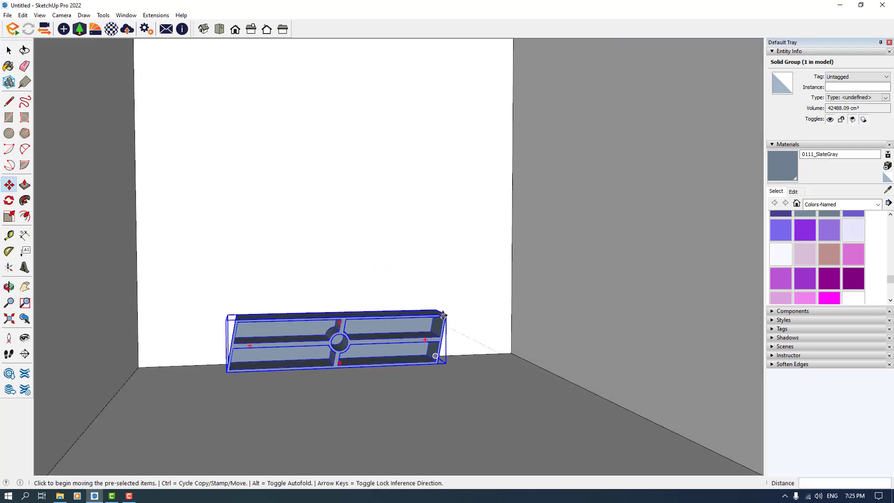
{"action": "left_click", "coordinate": [9, 236]}
{"action": "middle_click_drag", "start_coordinate": [343, 368], "coordinate": [377, 393]}
{"action": "scroll", "coordinate": [465, 329], "scroll_direction": "up", "scroll_amount": 2}
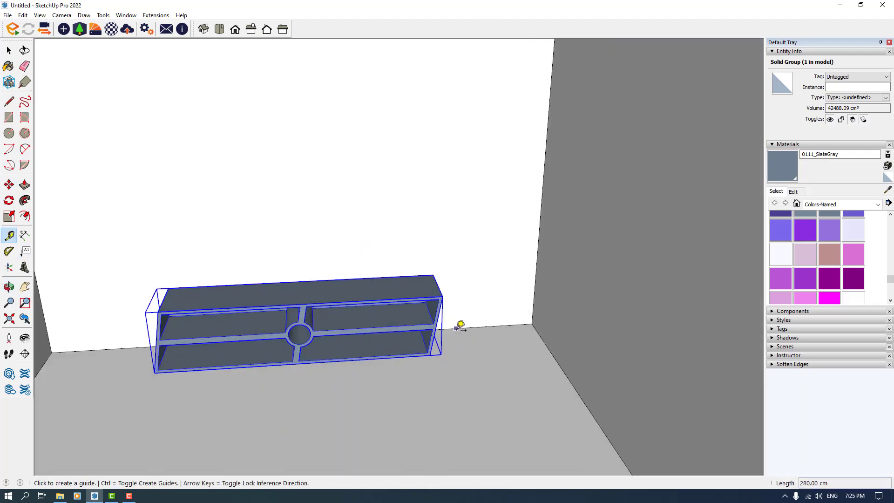
{"action": "left_click", "coordinate": [454, 328]}
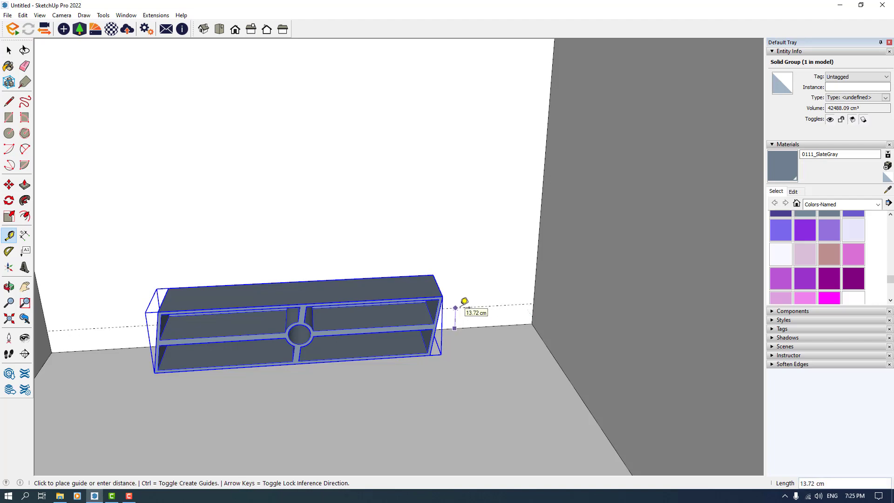
{"action": "left_click", "coordinate": [464, 302]}
- Raise the shelf group so its lower back corner sits on the horizontal guide, and delete the guide
{"action": "key", "text": "m"}
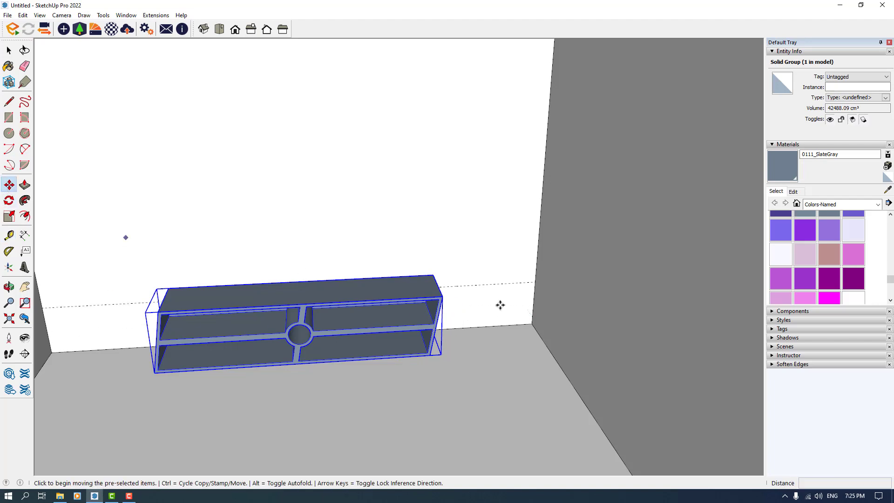
{"action": "middle_click_drag", "start_coordinate": [501, 303], "coordinate": [453, 293]}
{"action": "scroll", "coordinate": [447, 312], "scroll_direction": "up", "scroll_amount": 5}
{"action": "left_click", "coordinate": [421, 343]}
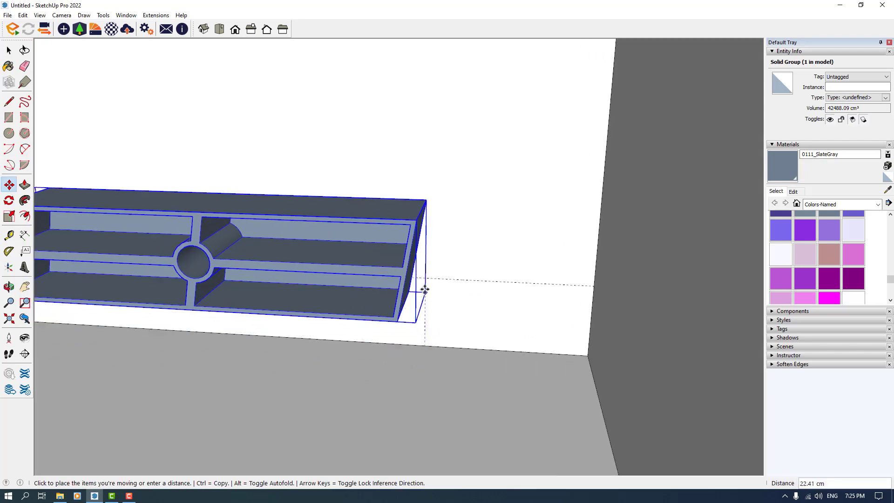
{"action": "left_click", "coordinate": [424, 279]}
{"action": "key", "text": "space"}
{"action": "left_click", "coordinate": [435, 281]}
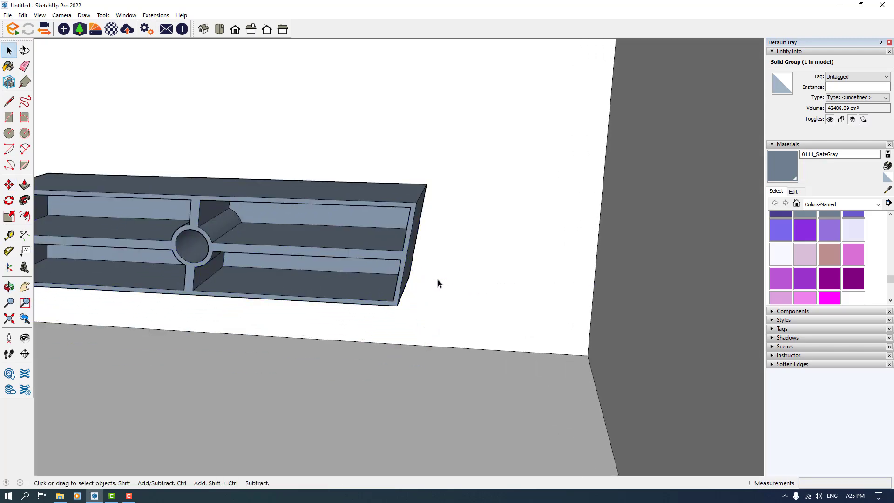
- Examine the shelf unit's placement on the back wall from the front of the room
{"action": "middle_click_drag", "start_coordinate": [437, 281], "coordinate": [555, 362]}
{"action": "scroll", "coordinate": [423, 336], "scroll_direction": "down", "scroll_amount": 5}
{"action": "middle_click_drag", "start_coordinate": [423, 336], "coordinate": [403, 331]}
{"action": "scroll", "coordinate": [403, 331], "scroll_direction": "up", "scroll_amount": 5}
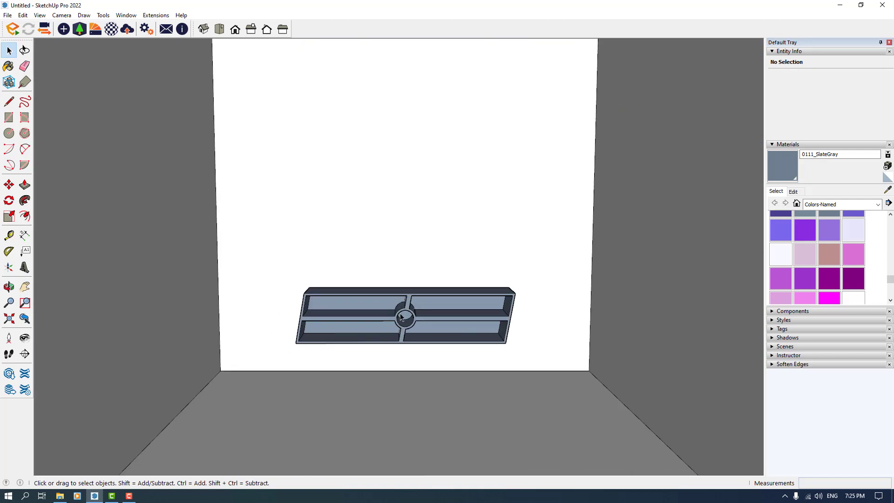
{"action": "scroll", "coordinate": [398, 375], "scroll_direction": "down", "scroll_amount": 3}
{"action": "key", "text": "space"}
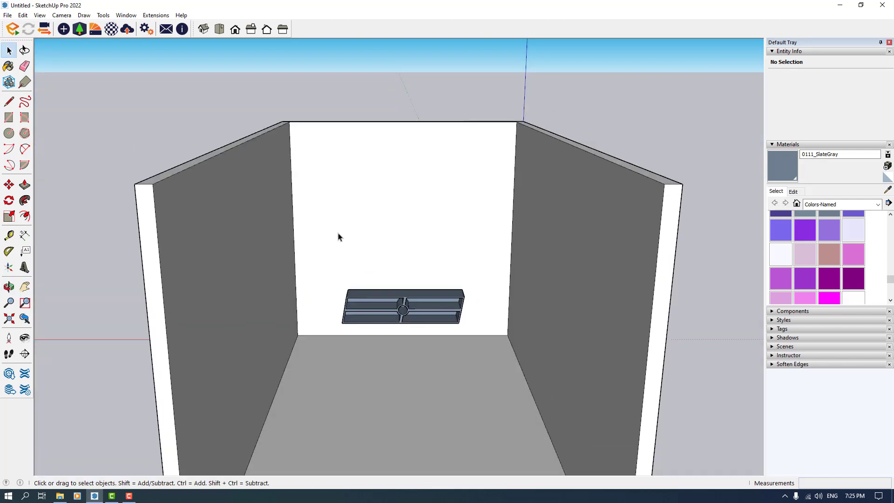
{"action": "scroll", "coordinate": [338, 237], "scroll_direction": "up", "scroll_amount": 3}
{"action": "scroll", "coordinate": [365, 354], "scroll_direction": "down", "scroll_amount": 2}
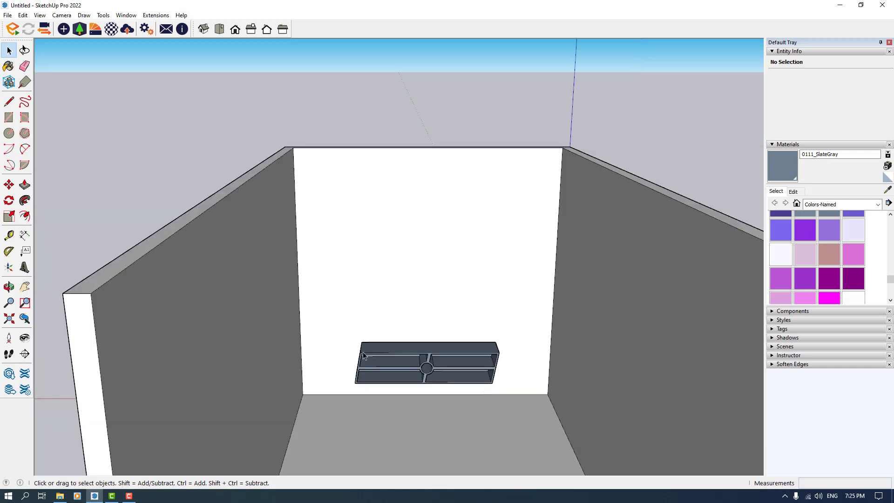
- Draw a 5 x 280 cm vertical rectangle on the back wall near the left wall, rising from the floor edge
{"action": "left_click", "coordinate": [7, 122]}
{"action": "scroll", "coordinate": [328, 392], "scroll_direction": "up", "scroll_amount": 3}
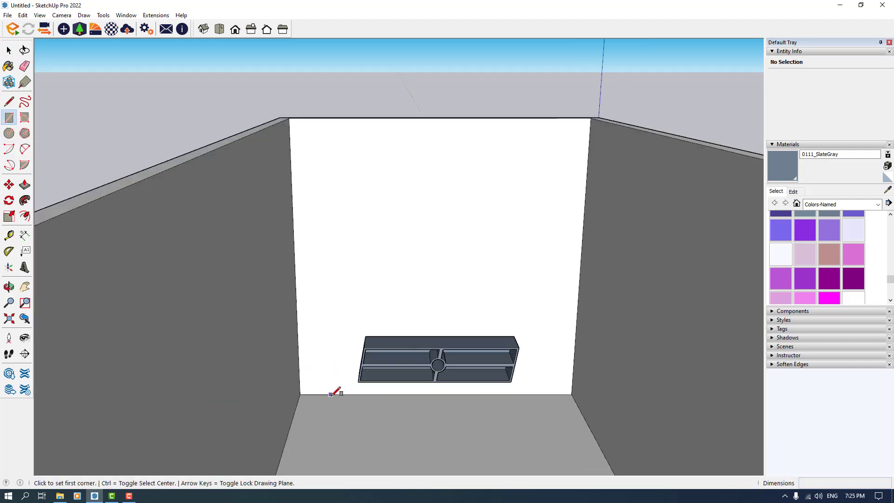
{"action": "left_click", "coordinate": [313, 393]}
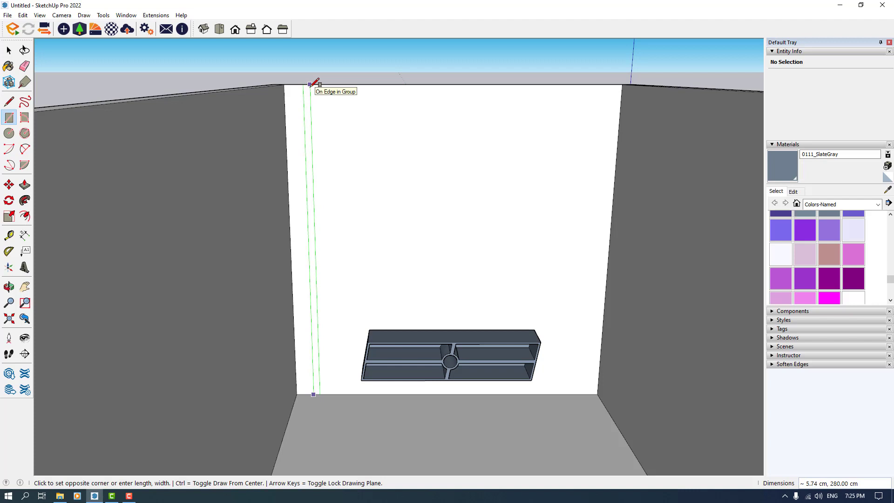
{"action": "type", "text": "5, 280"}
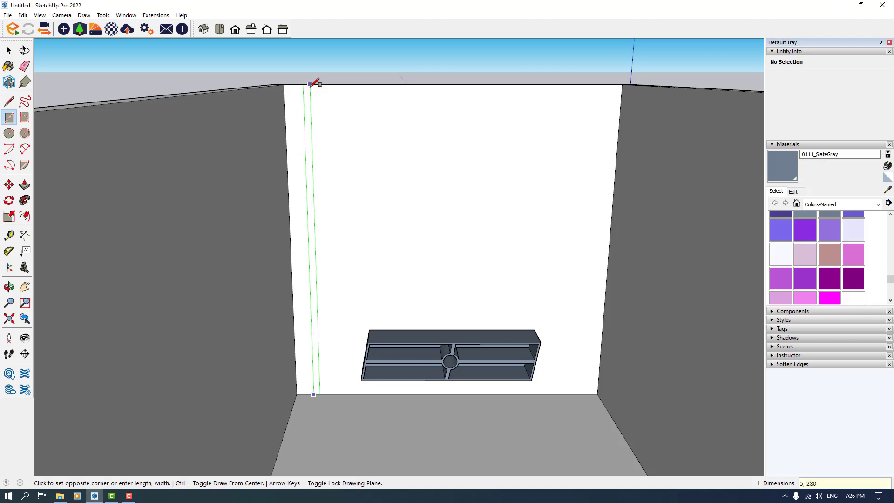
{"action": "key", "text": "Return"}
- Turn the narrow rectangle's face and edges into a component named Panels
{"action": "scroll", "coordinate": [329, 92], "scroll_direction": "down", "scroll_amount": 3}
{"action": "middle_click_drag", "start_coordinate": [329, 92], "coordinate": [279, 344]}
{"action": "key", "text": "space"}
{"action": "scroll", "coordinate": [357, 104], "scroll_direction": "up", "scroll_amount": 5}
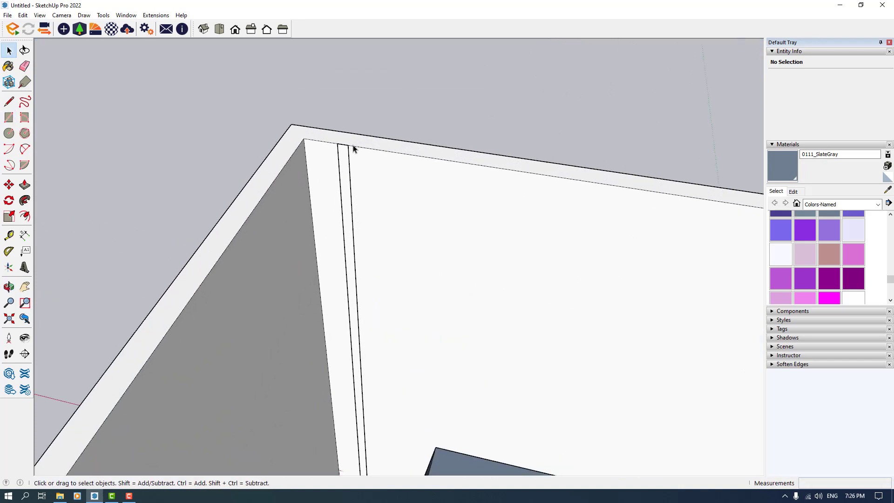
{"action": "scroll", "coordinate": [354, 148], "scroll_direction": "up", "scroll_amount": 1}
{"action": "left_click", "coordinate": [340, 160]}
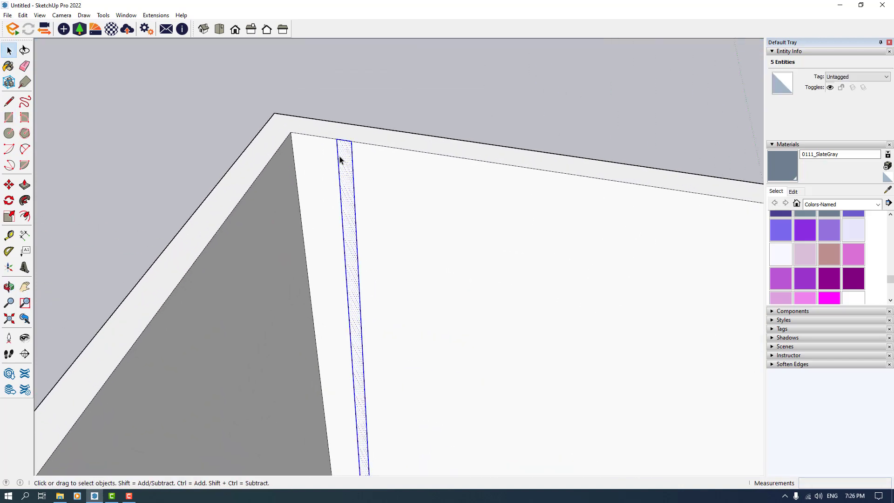
{"action": "scroll", "coordinate": [340, 159], "scroll_direction": "down", "scroll_amount": 2}
{"action": "scroll", "coordinate": [337, 207], "scroll_direction": "up", "scroll_amount": 2}
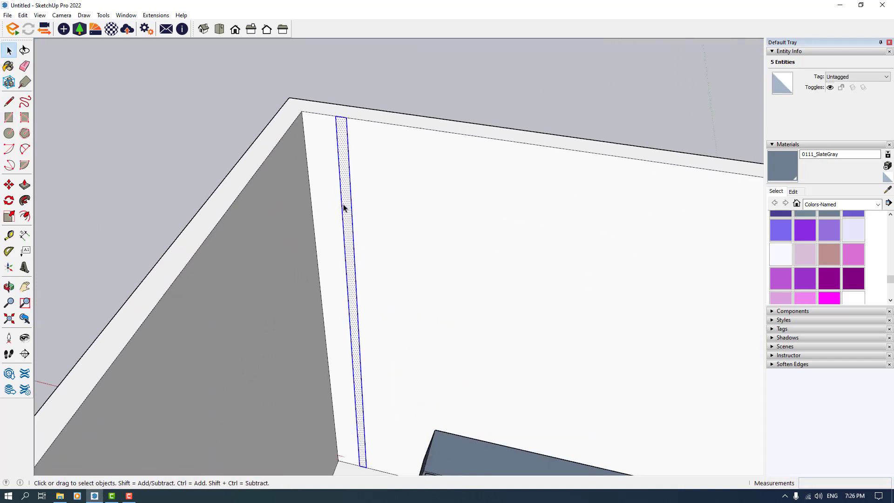
{"action": "right_click", "coordinate": [343, 206]}
{"action": "left_click", "coordinate": [387, 275]}
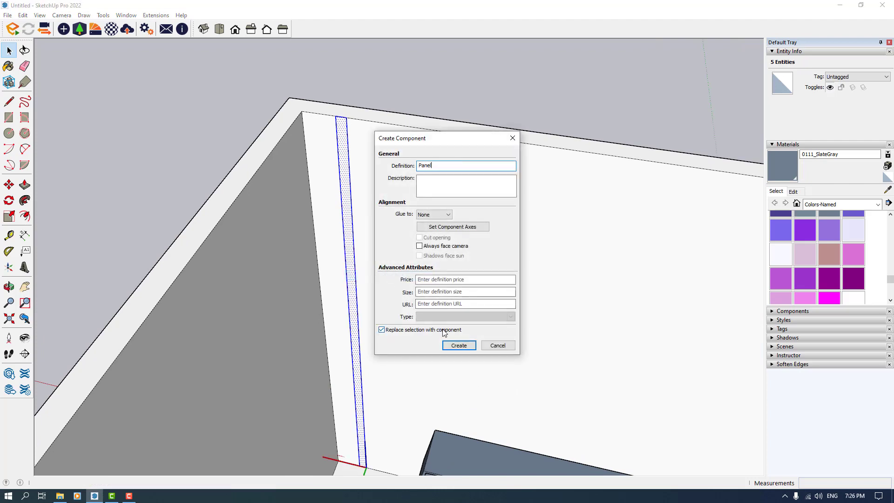
{"action": "key", "text": "Return"}
- Copy the Panels strip to the right along the back wall with a small gap and repeat the copy 5x
{"action": "scroll", "coordinate": [351, 215], "scroll_direction": "down", "scroll_amount": 1}
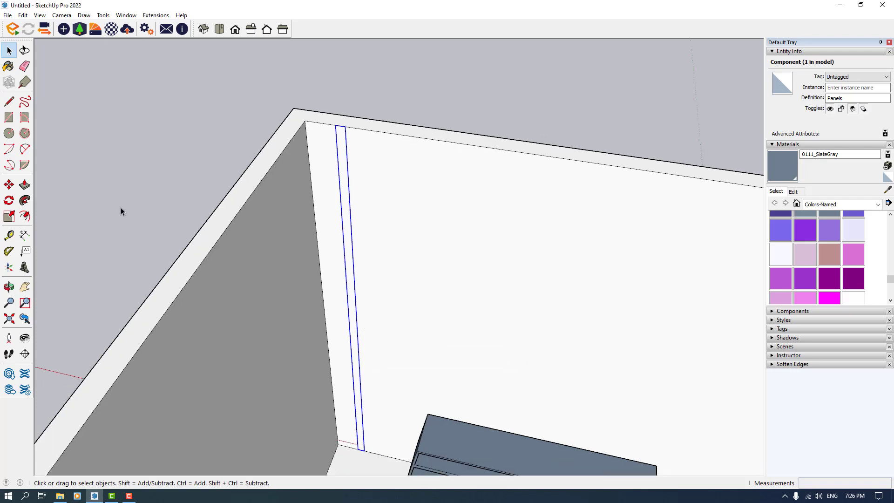
{"action": "left_click", "coordinate": [14, 188]}
{"action": "middle_click_drag", "start_coordinate": [355, 221], "coordinate": [372, 303]}
{"action": "scroll", "coordinate": [379, 171], "scroll_direction": "up", "scroll_amount": 3}
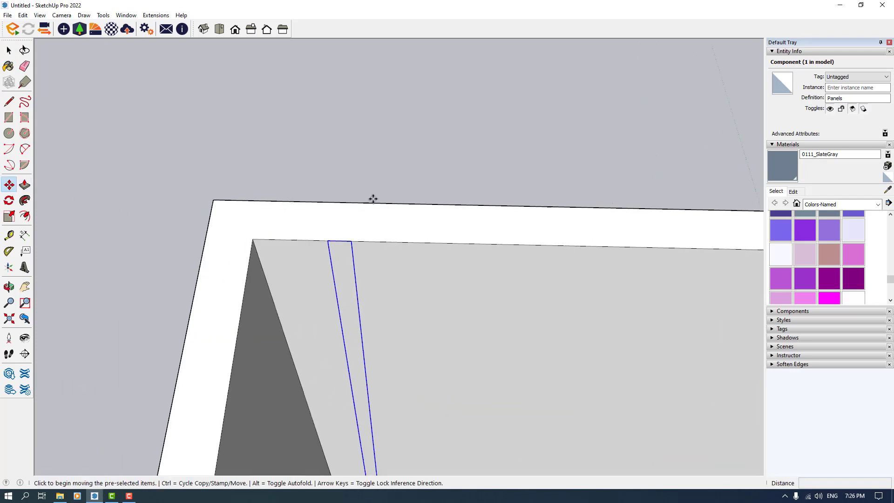
{"action": "key", "text": "ctrl"}
{"action": "left_click", "coordinate": [328, 240]}
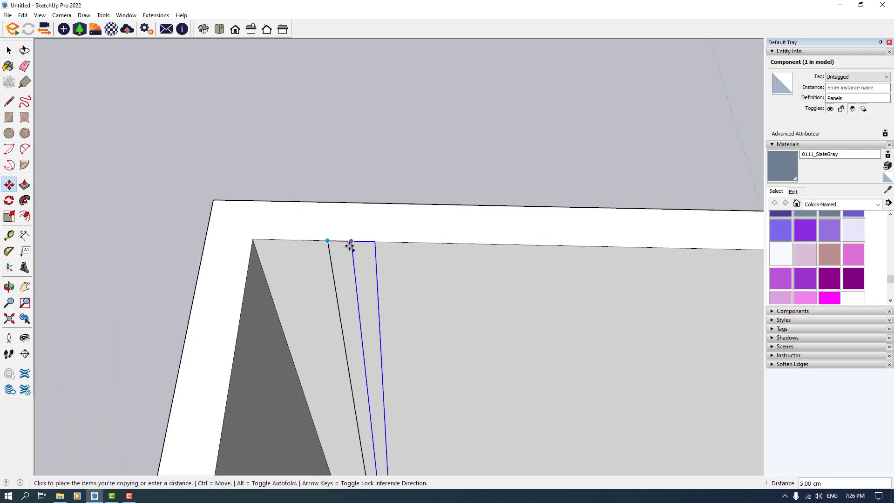
{"action": "left_click", "coordinate": [351, 241]}
{"action": "scroll", "coordinate": [415, 199], "scroll_direction": "down", "scroll_amount": 3}
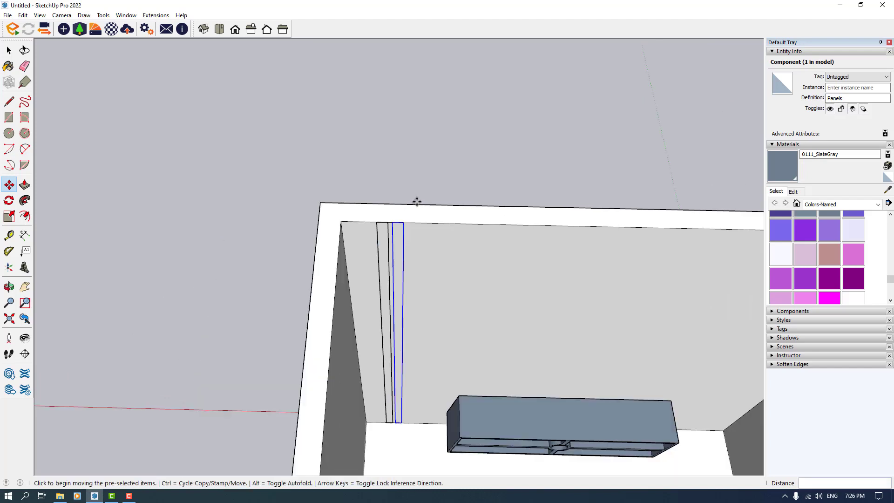
{"action": "key", "text": "Return"}
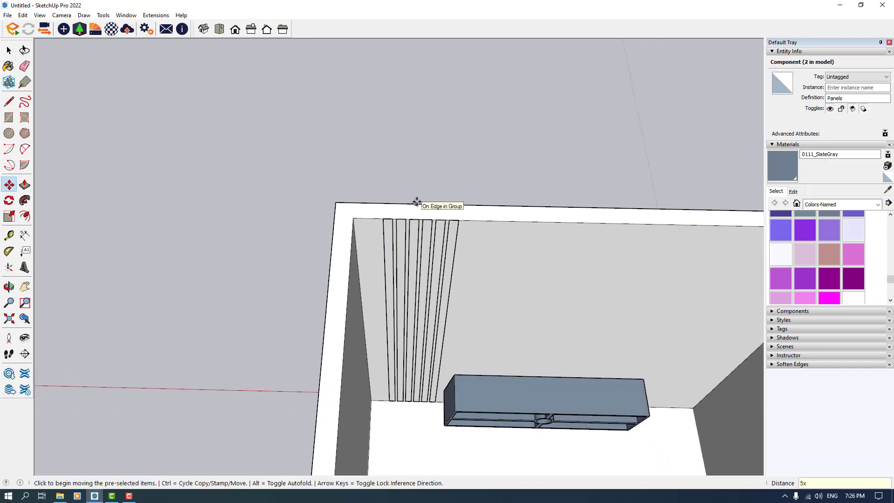
- Open the leftmost Panels component for editing
{"action": "key", "text": "space"}
{"action": "double_click", "coordinate": [389, 240]}
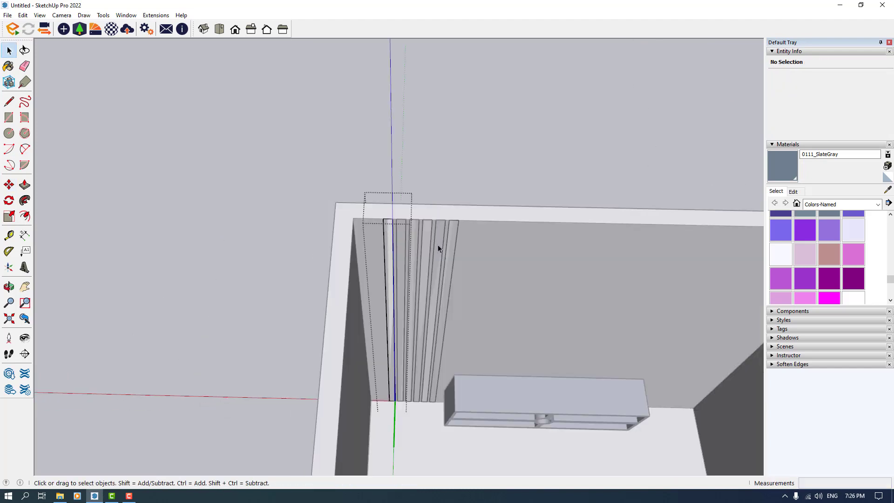
{"action": "middle_click_drag", "start_coordinate": [438, 244], "coordinate": [357, 189]}
{"action": "scroll", "coordinate": [358, 190], "scroll_direction": "up", "scroll_amount": 4}
- Try pulling the panel's face out 1.6 cm and then 0.8 cm, and undo the extrusion
{"action": "left_click", "coordinate": [25, 185]}
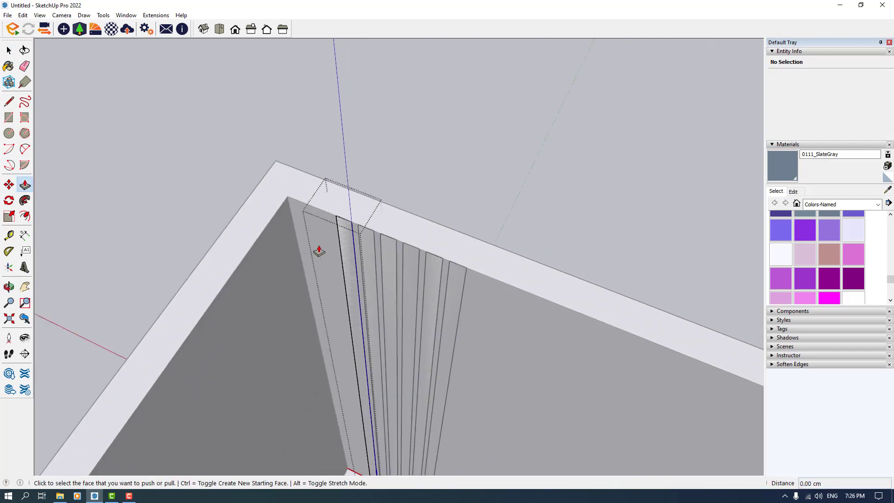
{"action": "left_click", "coordinate": [342, 244]}
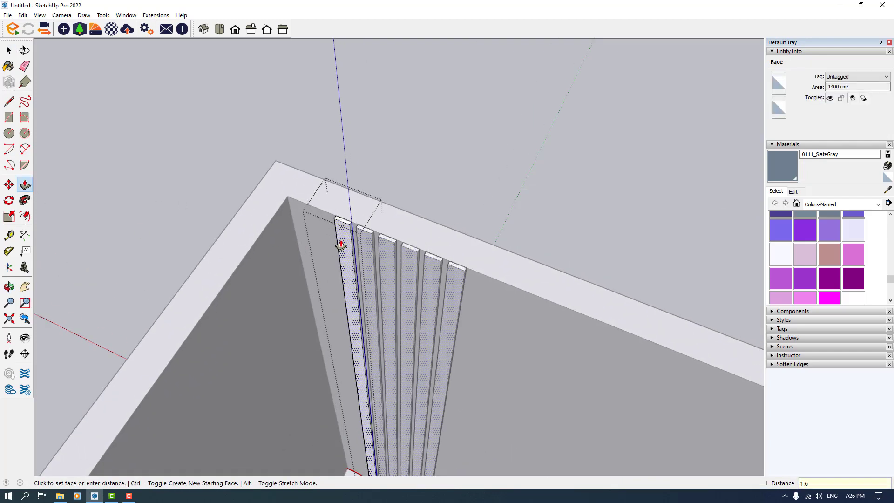
{"action": "key", "text": "Return"}
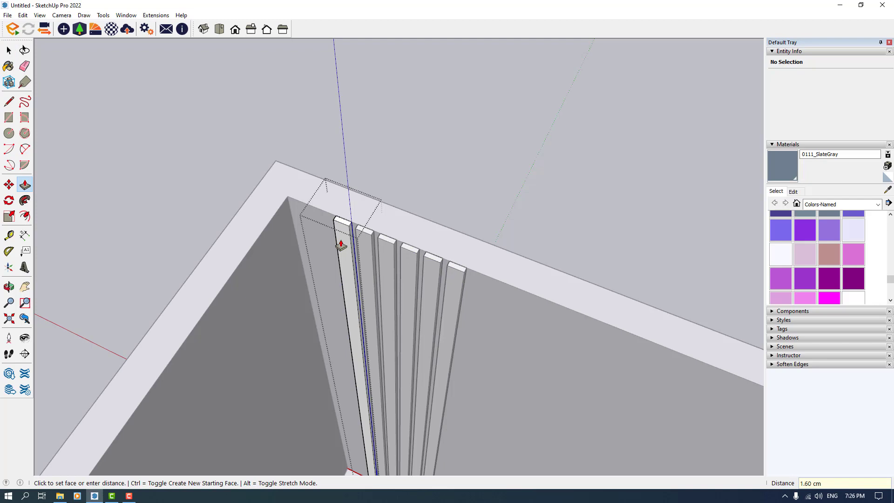
{"action": "type", "text": "8"}
{"action": "key", "text": "Return"}
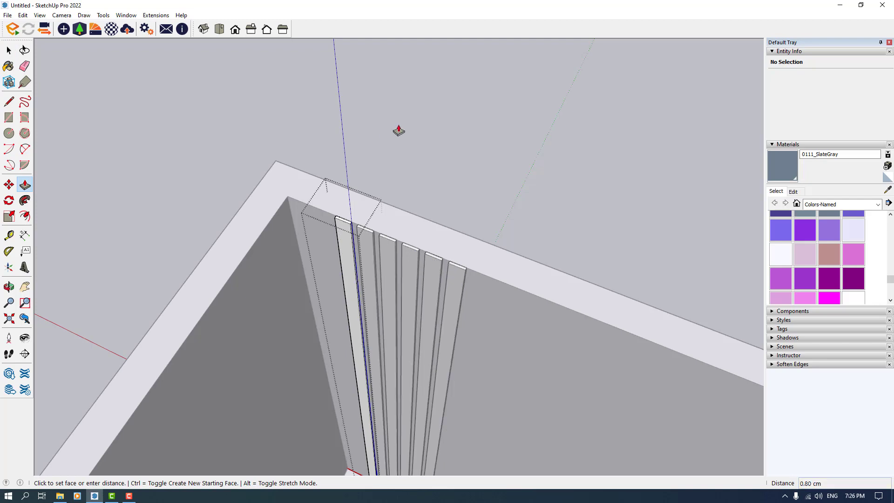
{"action": "scroll", "coordinate": [386, 176], "scroll_direction": "down", "scroll_amount": 3}
{"action": "scroll", "coordinate": [381, 183], "scroll_direction": "up", "scroll_amount": 3}
{"action": "key", "text": "ctrl+z"}
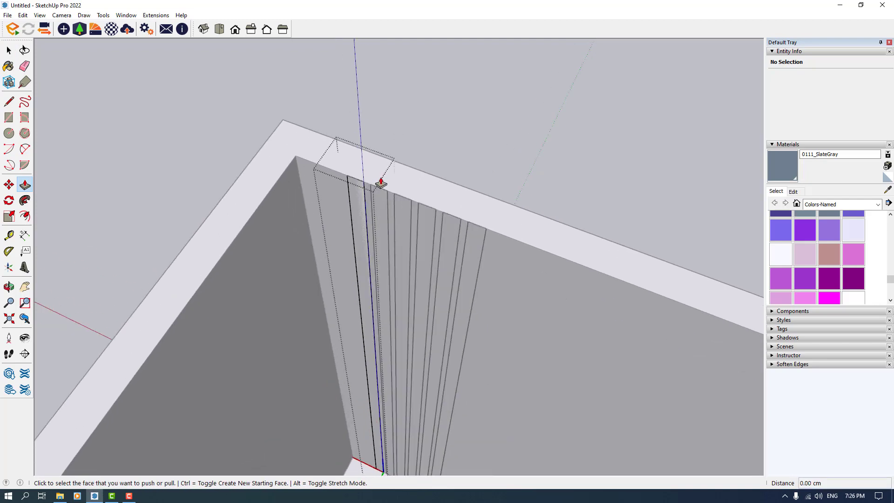
- Pull the panel's face out 1.6 cm to give all the strips their thickness
{"action": "left_click", "coordinate": [366, 196]}
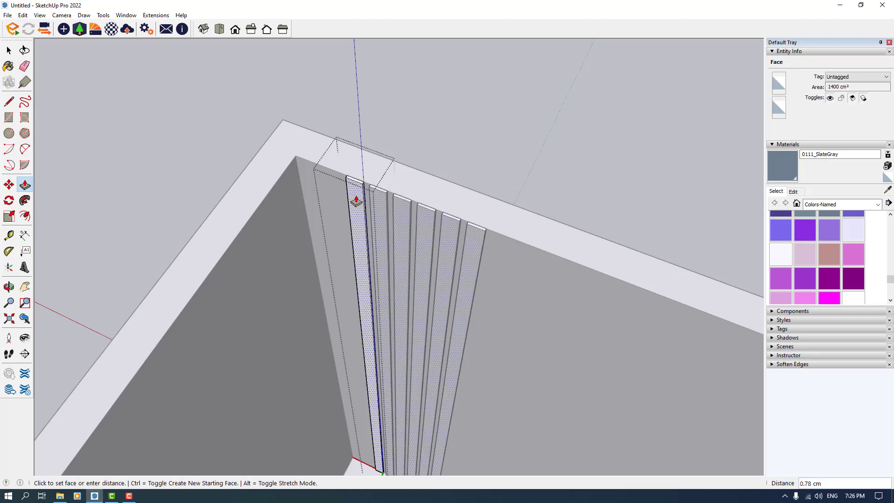
{"action": "type", "text": "1.6"}
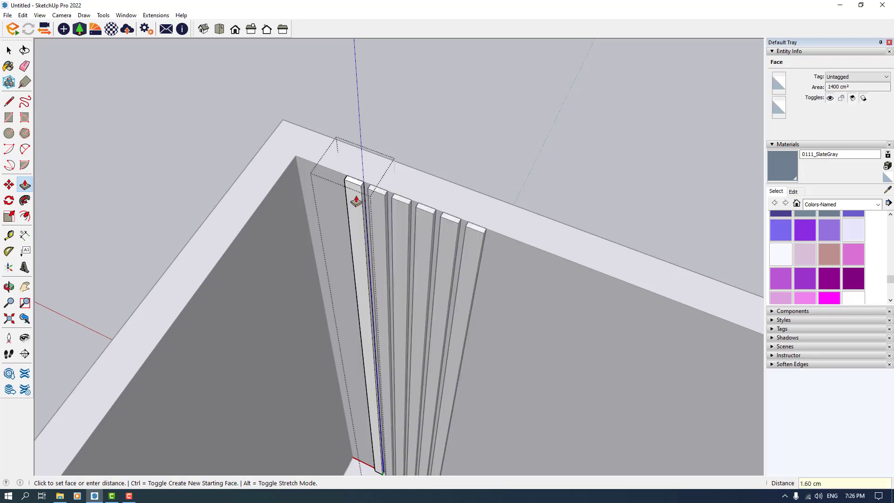
{"action": "key", "text": "Return"}
{"action": "scroll", "coordinate": [393, 225], "scroll_direction": "down", "scroll_amount": 3}
{"action": "middle_click_drag", "start_coordinate": [392, 225], "coordinate": [347, 176]}
{"action": "key", "text": "space"}
{"action": "scroll", "coordinate": [378, 173], "scroll_direction": "up", "scroll_amount": 5}
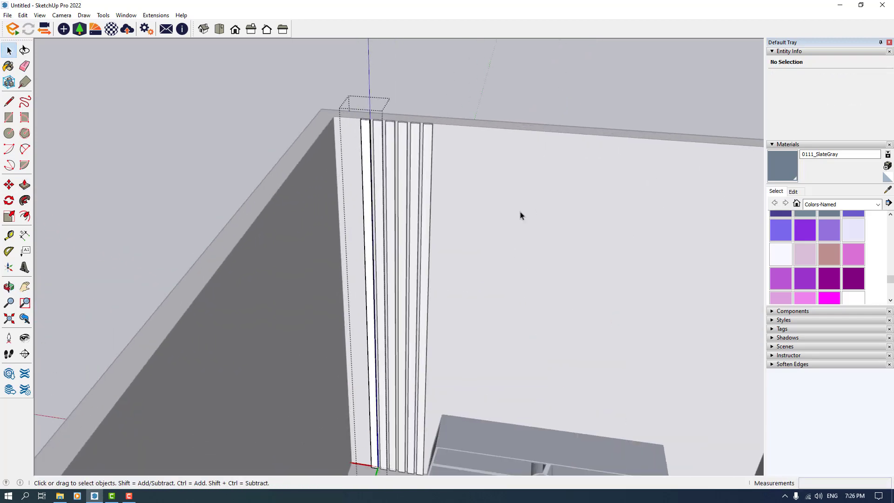
- Paint the panel strip inside the open Panels component with the 0045_Goldenrod colour so all copies match
{"action": "scroll", "coordinate": [842, 261], "scroll_direction": "up", "scroll_amount": 6}
{"action": "scroll", "coordinate": [814, 267], "scroll_direction": "down", "scroll_amount": 3}
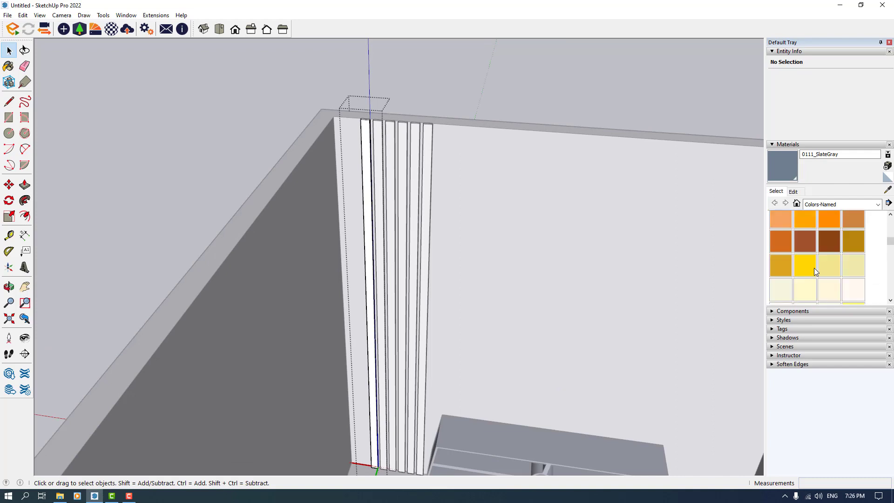
{"action": "scroll", "coordinate": [811, 277], "scroll_direction": "up", "scroll_amount": 1}
{"action": "scroll", "coordinate": [808, 272], "scroll_direction": "down", "scroll_amount": 1}
{"action": "left_click", "coordinate": [808, 272]}
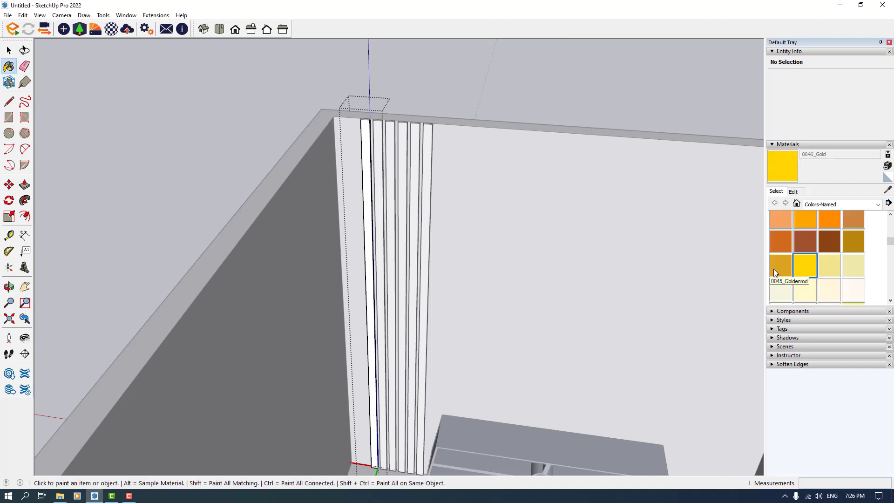
{"action": "left_click", "coordinate": [775, 269]}
{"action": "left_click", "coordinate": [368, 137]}
{"action": "key", "text": "space"}
{"action": "scroll", "coordinate": [386, 116], "scroll_direction": "down", "scroll_amount": 5}
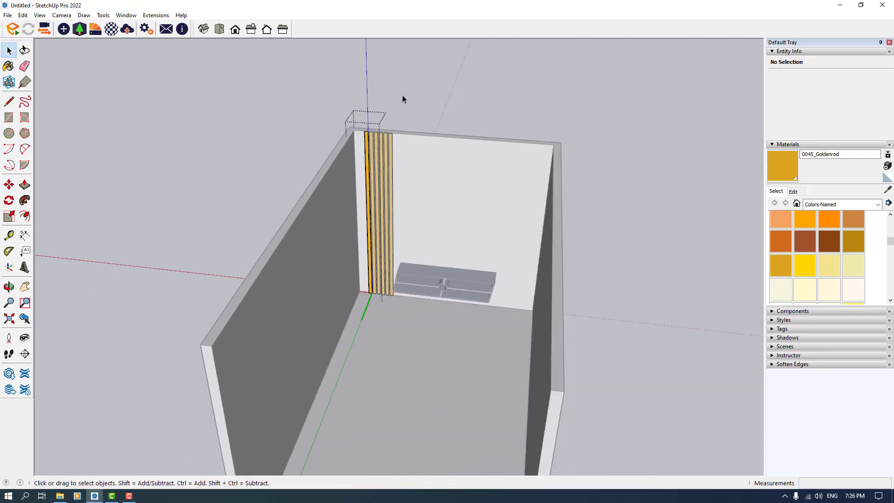
- Close the component and combine all six panel strips into one group
{"action": "middle_click_drag", "start_coordinate": [403, 96], "coordinate": [394, 180]}
{"action": "left_click", "coordinate": [385, 180]}
{"action": "left_click", "coordinate": [378, 183], "text": "ctrl"}
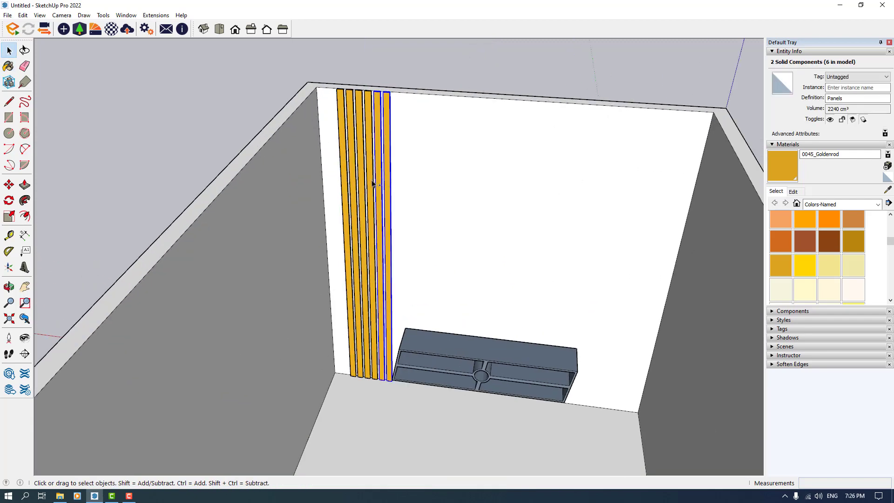
{"action": "left_click", "coordinate": [368, 180], "text": "ctrl"}
{"action": "left_click", "coordinate": [357, 180], "text": "ctrl"}
{"action": "right_click", "coordinate": [344, 176]}
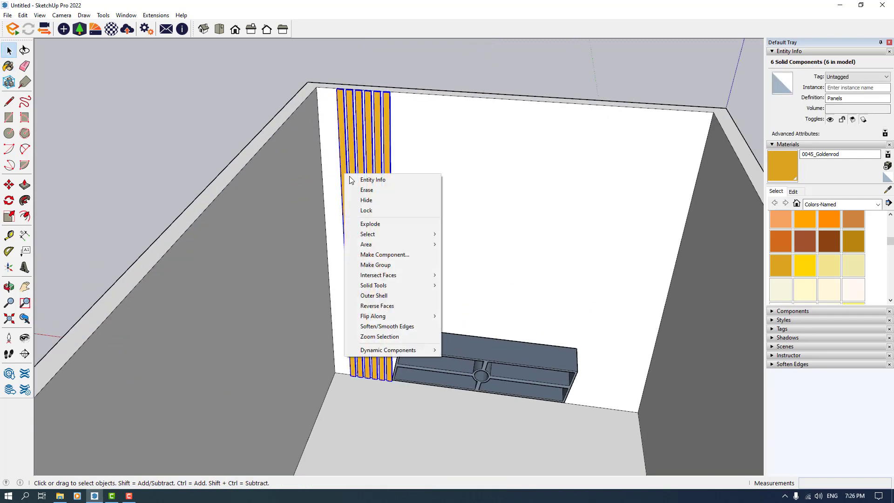
{"action": "left_click", "coordinate": [366, 262]}
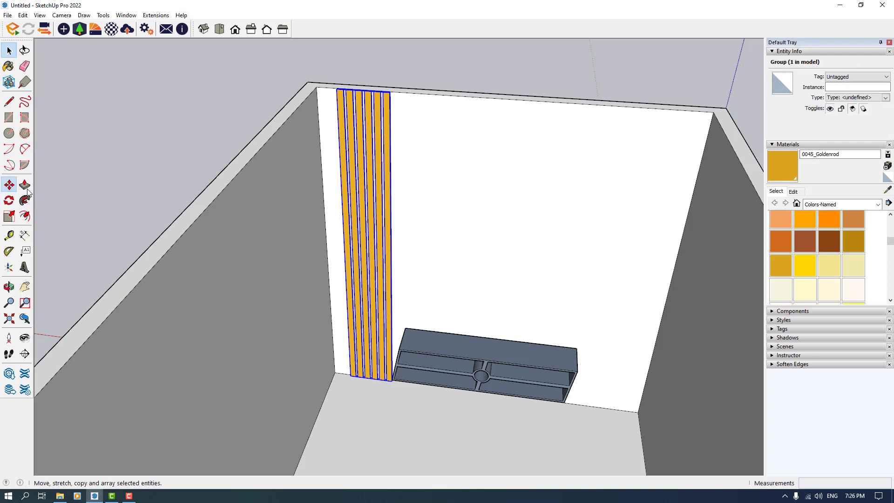
- Snap the strip group to the back wall's left corner and shift it 20 cm to the right along the wall
{"action": "left_click", "coordinate": [9, 185]}
{"action": "middle_click_drag", "start_coordinate": [391, 199], "coordinate": [318, 136]}
{"action": "scroll", "coordinate": [343, 186], "scroll_direction": "up", "scroll_amount": 5}
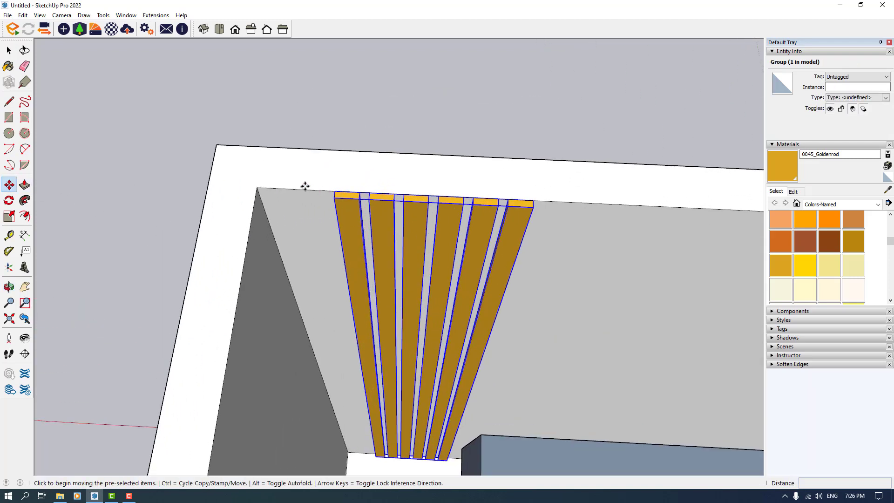
{"action": "left_click", "coordinate": [334, 190]}
{"action": "left_click", "coordinate": [255, 186]}
{"action": "scroll", "coordinate": [298, 176], "scroll_direction": "down", "scroll_amount": 2}
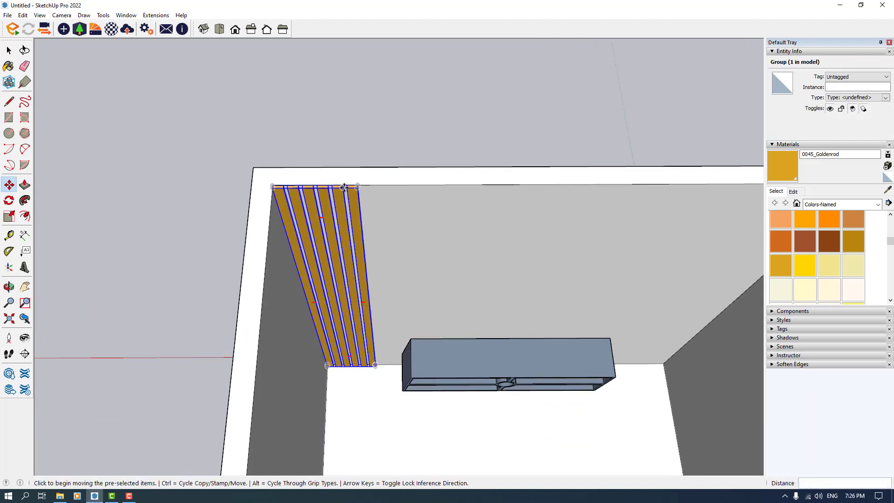
{"action": "left_click", "coordinate": [347, 182]}
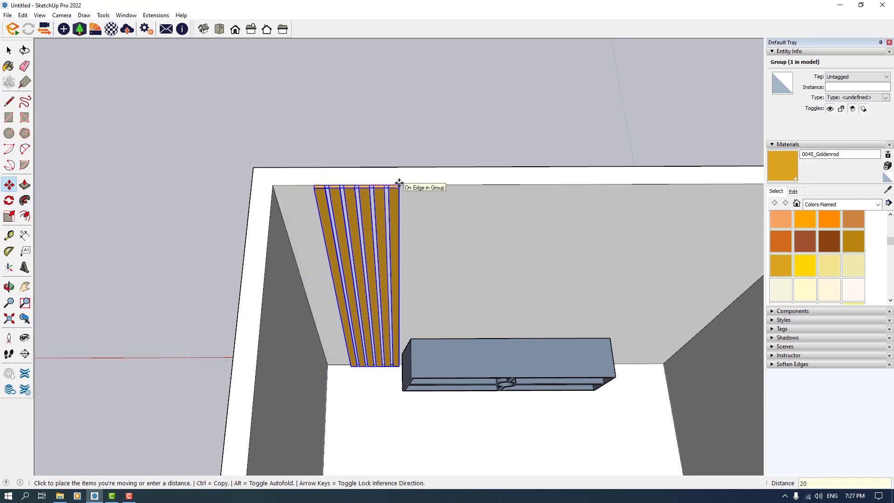
{"action": "type", "text": "20"}
{"action": "key", "text": "Return"}
- Copy the strip group 202 cm to the right along the back wall and clear the selection
{"action": "scroll", "coordinate": [399, 183], "scroll_direction": "down", "scroll_amount": 3}
{"action": "middle_click_drag", "start_coordinate": [399, 183], "coordinate": [365, 199]}
{"action": "scroll", "coordinate": [344, 172], "scroll_direction": "up", "scroll_amount": 3}
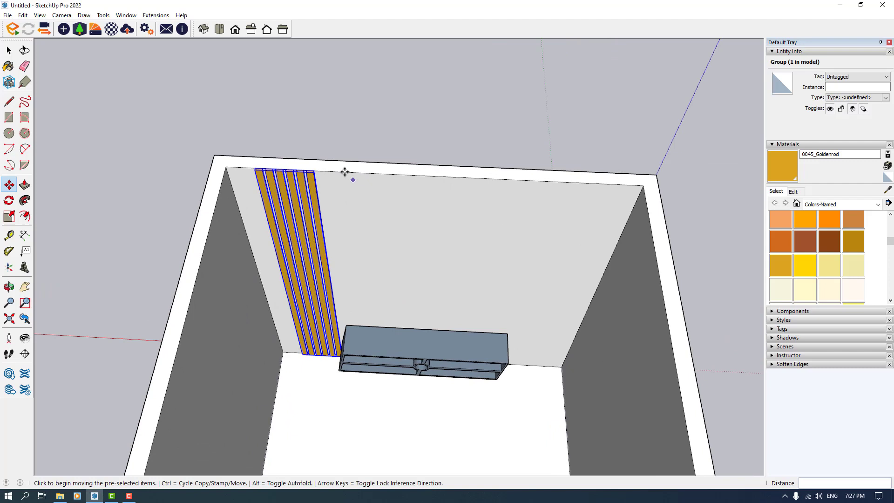
{"action": "key", "text": "ctrl"}
{"action": "left_click", "coordinate": [314, 170]}
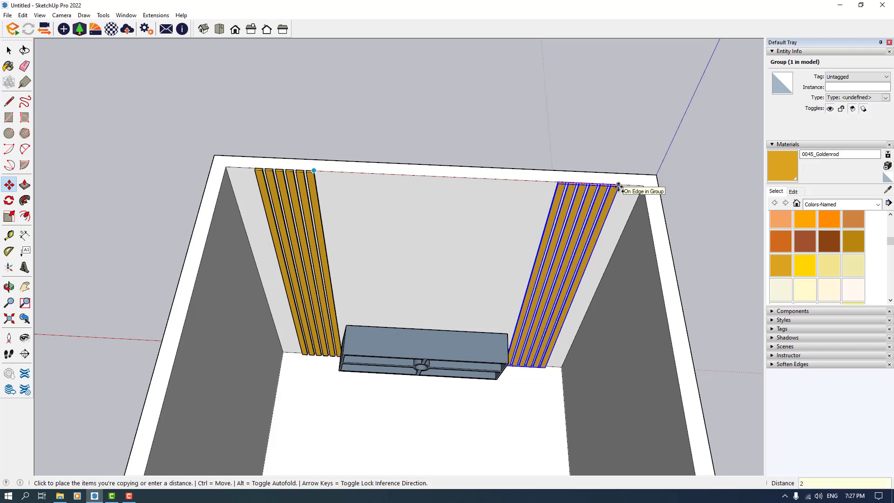
{"action": "type", "text": "202"}
{"action": "key", "text": "Return"}
{"action": "scroll", "coordinate": [447, 244], "scroll_direction": "down", "scroll_amount": 3}
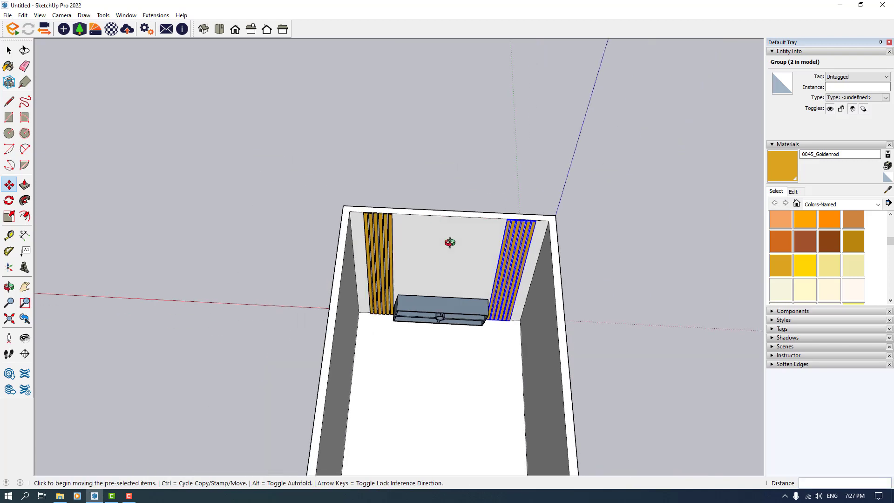
{"action": "middle_click_drag", "start_coordinate": [446, 243], "coordinate": [439, 313]}
{"action": "scroll", "coordinate": [443, 147], "scroll_direction": "up", "scroll_amount": 3}
{"action": "key", "text": "space"}
{"action": "left_click", "coordinate": [447, 151]}
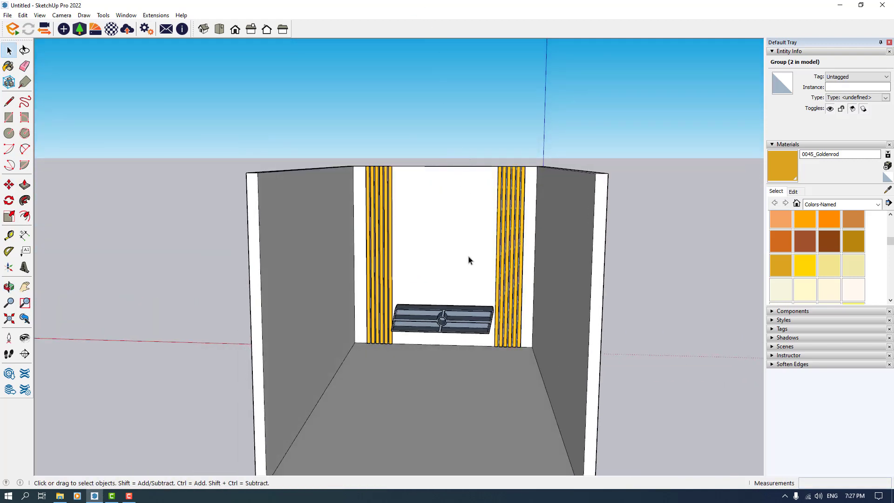
- Examine the back wall with both strip groups and the shelf unit from several angles
{"action": "scroll", "coordinate": [469, 259], "scroll_direction": "up", "scroll_amount": 4}
{"action": "middle_click_drag", "start_coordinate": [469, 260], "coordinate": [489, 340]}
{"action": "scroll", "coordinate": [382, 283], "scroll_direction": "down", "scroll_amount": 4}
{"action": "middle_click_drag", "start_coordinate": [382, 283], "coordinate": [420, 293]}
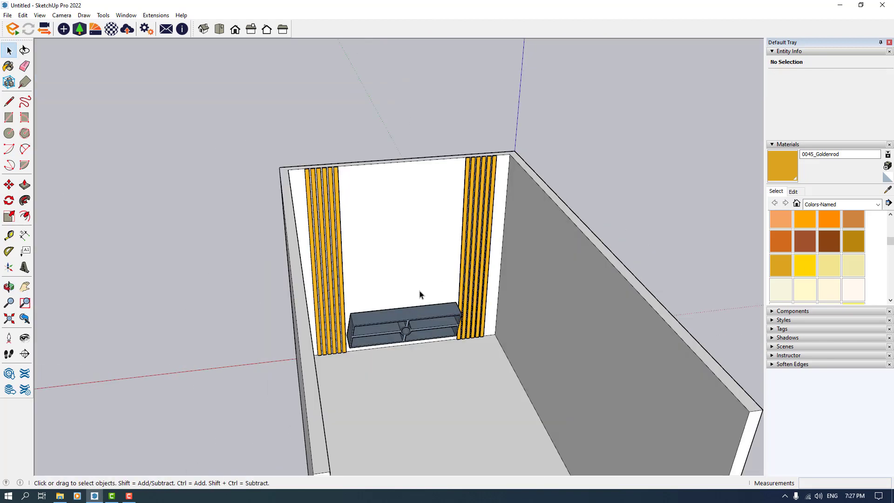
{"action": "scroll", "coordinate": [409, 221], "scroll_direction": "up", "scroll_amount": 4}
{"action": "middle_click_drag", "start_coordinate": [317, 272], "coordinate": [313, 296]}
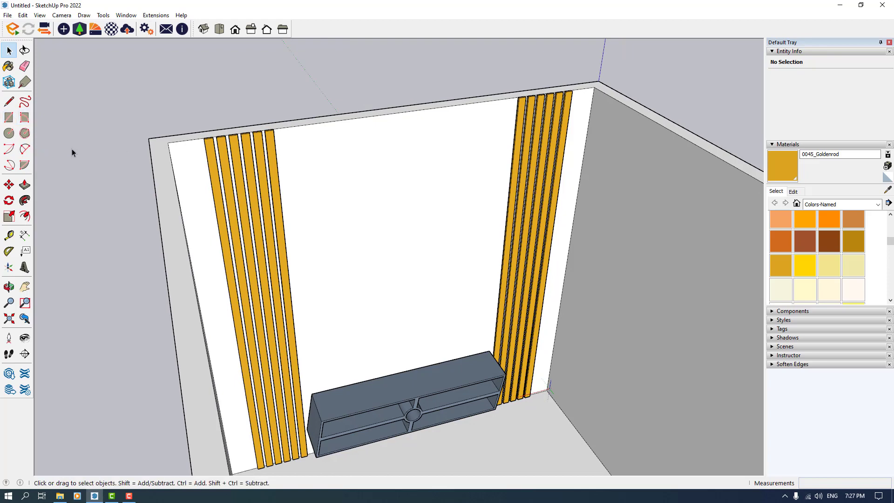
{"action": "scroll", "coordinate": [265, 200], "scroll_direction": "down", "scroll_amount": 5}
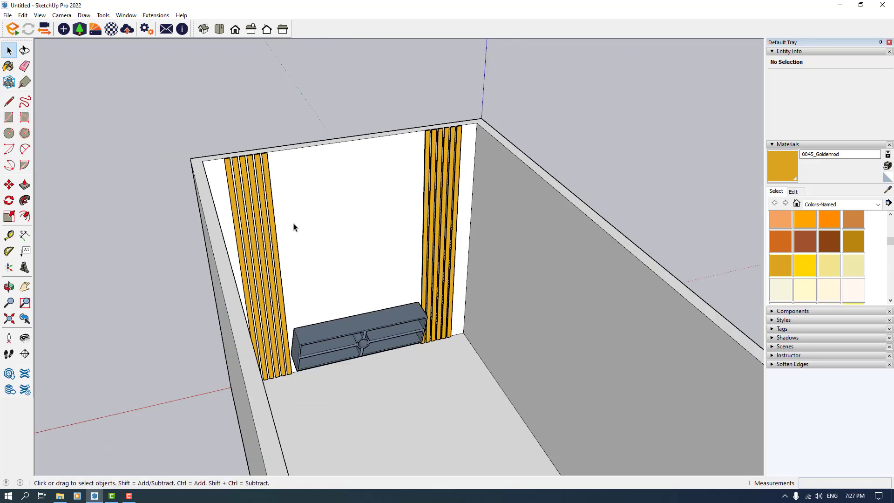
{"action": "middle_click_drag", "start_coordinate": [343, 309], "coordinate": [313, 239]}
{"action": "scroll", "coordinate": [315, 271], "scroll_direction": "up", "scroll_amount": 3}
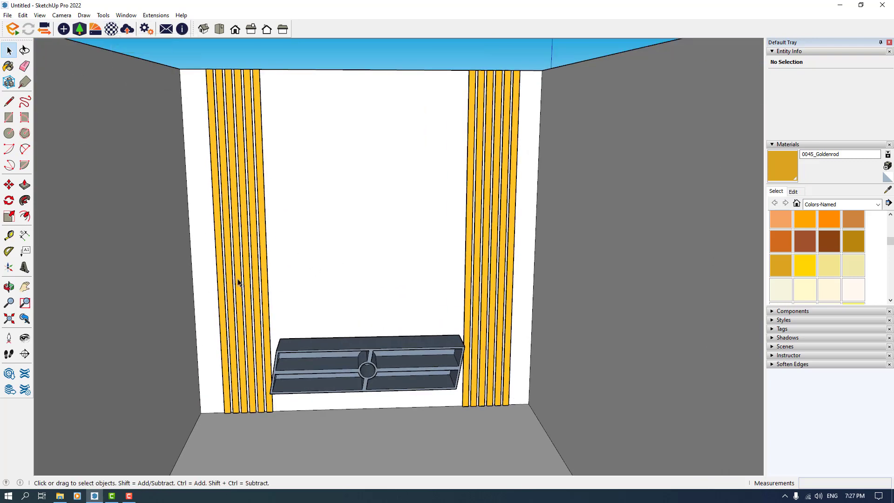
{"action": "scroll", "coordinate": [403, 230], "scroll_direction": "down", "scroll_amount": 3}
{"action": "middle_click_drag", "start_coordinate": [385, 260], "coordinate": [414, 291]}
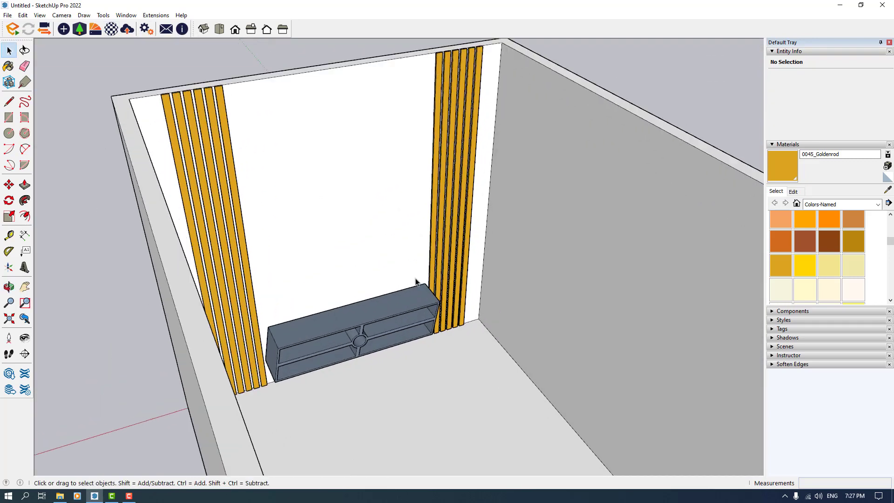
{"action": "scroll", "coordinate": [412, 288], "scroll_direction": "up", "scroll_amount": 2}
{"action": "scroll", "coordinate": [412, 288], "scroll_direction": "down", "scroll_amount": 3}
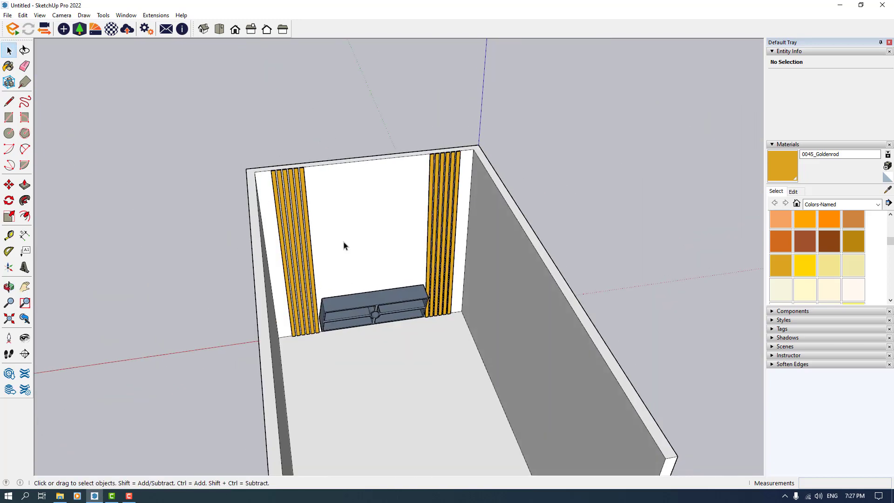
- Draw a 130 by 76 cm rectangle on the back wall above the shelf unit, between the two strip groups
{"action": "left_click", "coordinate": [9, 120]}
{"action": "scroll", "coordinate": [324, 236], "scroll_direction": "up", "scroll_amount": 5}
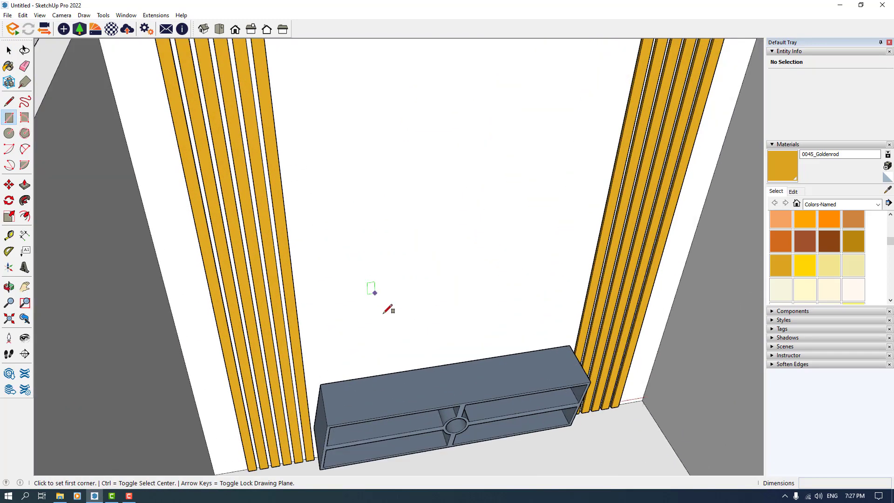
{"action": "middle_click_drag", "start_coordinate": [385, 310], "coordinate": [343, 298]}
{"action": "scroll", "coordinate": [320, 313], "scroll_direction": "down", "scroll_amount": 2}
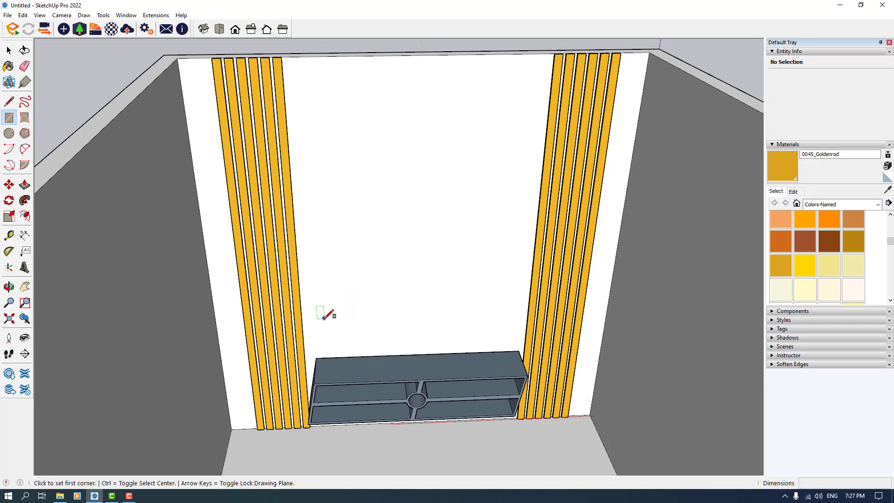
{"action": "left_click", "coordinate": [324, 317]}
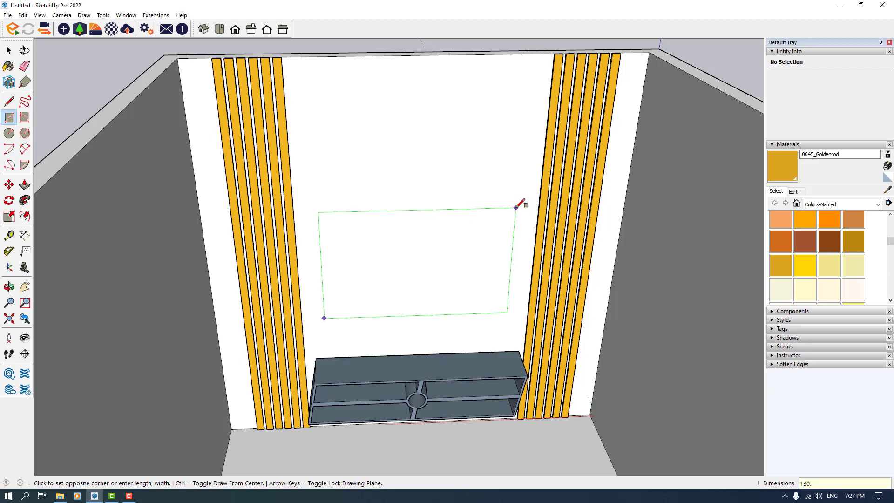
{"action": "type", "text": "56"}
{"action": "key", "text": "Return"}
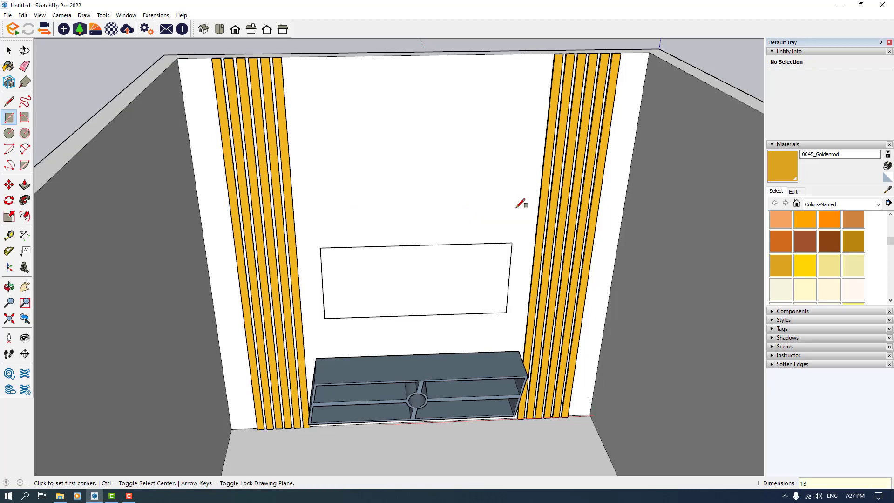
{"action": "key", "text": "Return"}
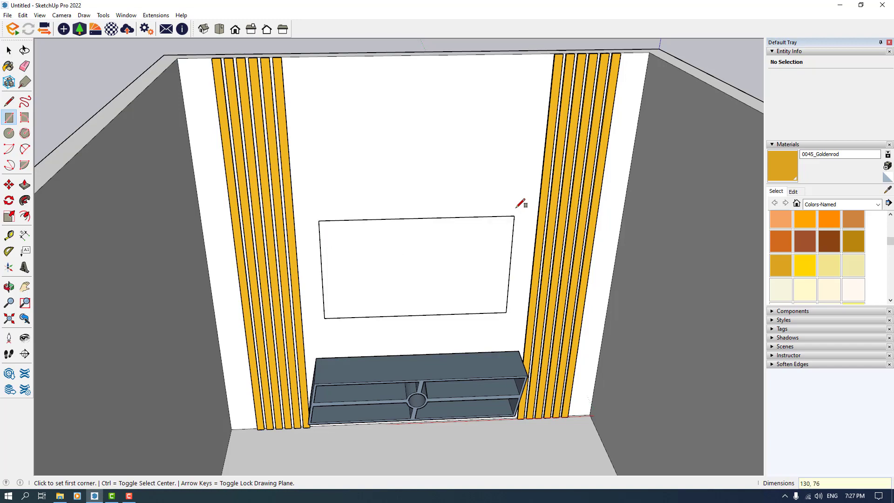
{"action": "key", "text": "space"}
- Pull the wall rectangle's face out 2.9 cm to form a flat TV panel
{"action": "scroll", "coordinate": [403, 241], "scroll_direction": "down", "scroll_amount": 3}
{"action": "scroll", "coordinate": [409, 250], "scroll_direction": "up", "scroll_amount": 4}
{"action": "middle_click_drag", "start_coordinate": [409, 250], "coordinate": [116, 257]}
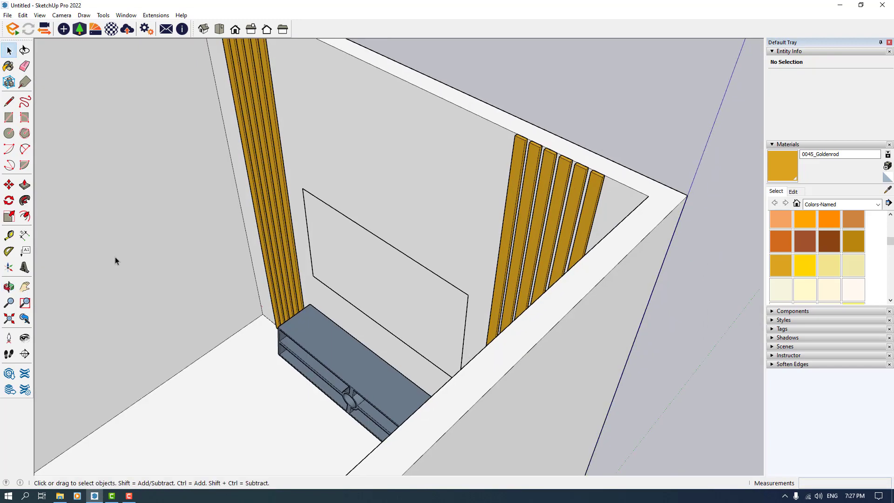
{"action": "left_click", "coordinate": [25, 185]}
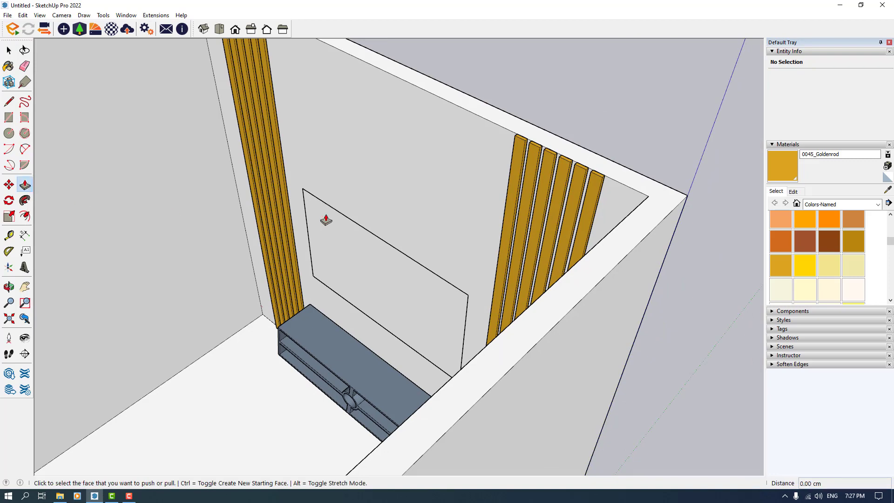
{"action": "scroll", "coordinate": [335, 216], "scroll_direction": "up", "scroll_amount": 3}
{"action": "left_click", "coordinate": [335, 217]}
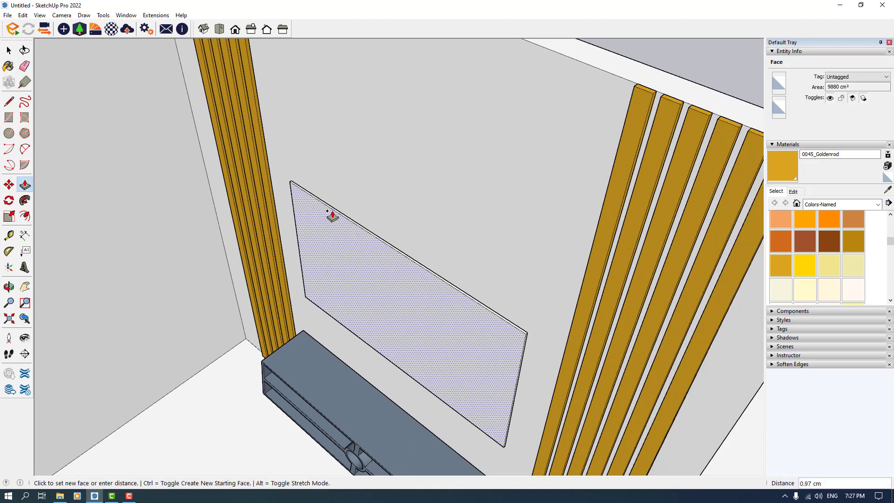
{"action": "scroll", "coordinate": [332, 215], "scroll_direction": "up", "scroll_amount": 4}
{"action": "middle_click_drag", "start_coordinate": [331, 214], "coordinate": [277, 184]}
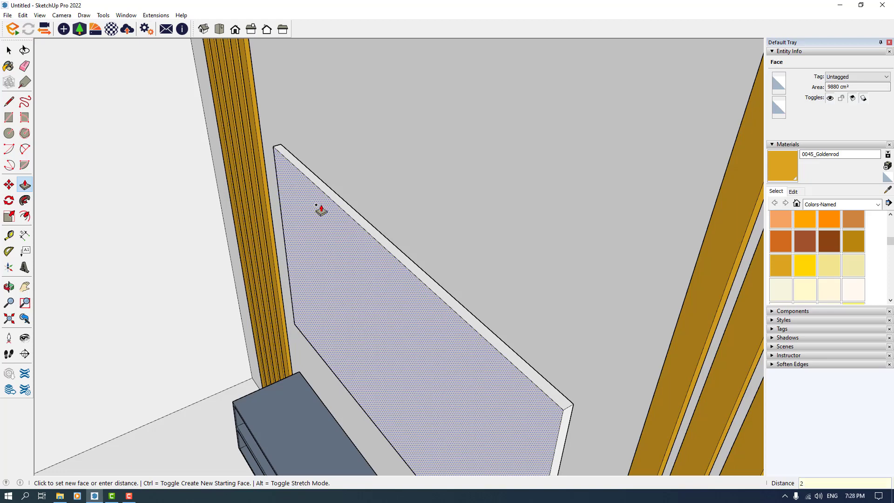
{"action": "key", "text": "Return"}
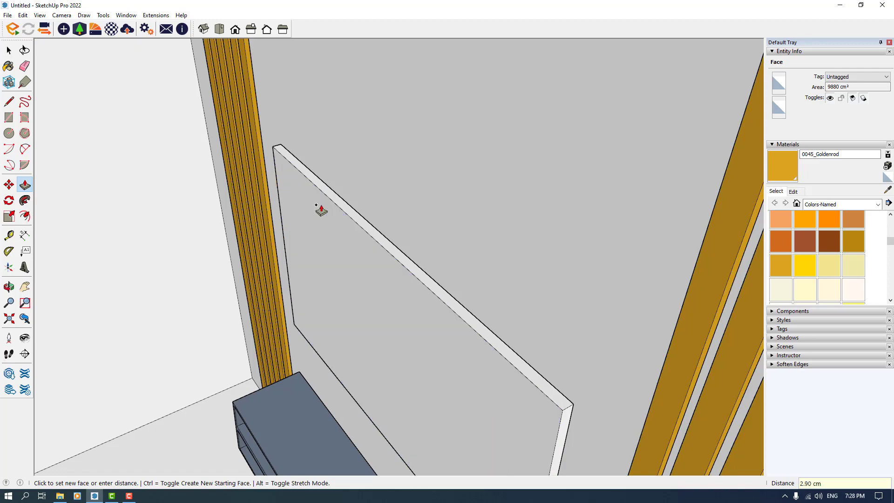
- Offset the outline of the TV panel's front face 0.7 cm inward to create a thin border
{"action": "left_click", "coordinate": [24, 216]}
{"action": "middle_click_drag", "start_coordinate": [206, 177], "coordinate": [365, 165]}
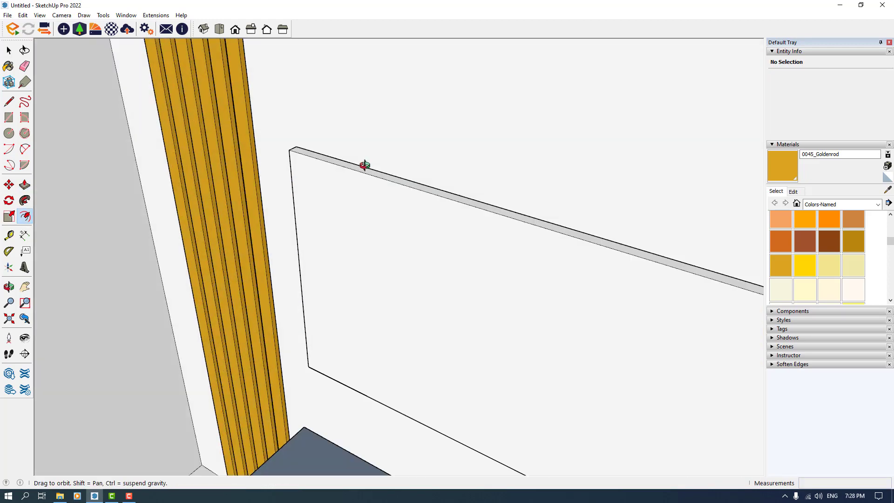
{"action": "left_click", "coordinate": [325, 166]}
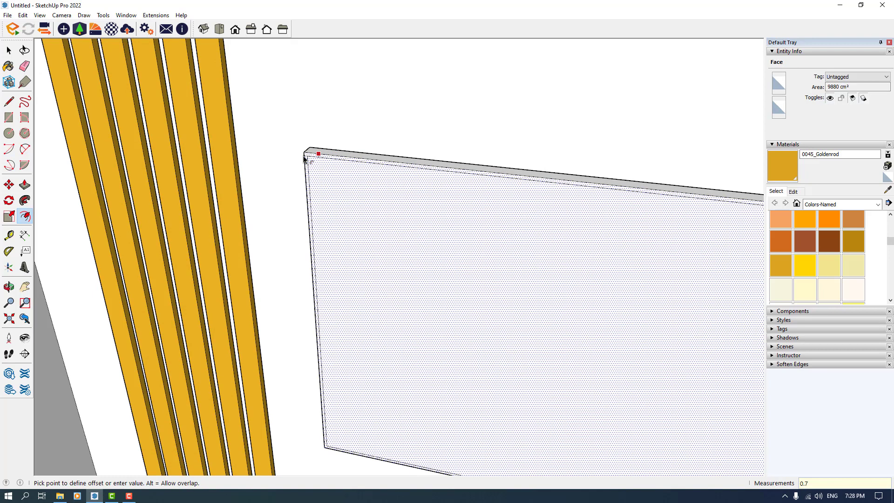
{"action": "type", "text": "0.7"}
{"action": "key", "text": "Return"}
- Push the inner face of the TV panel in 0.2 cm to recess the screen behind its border
{"action": "left_click", "coordinate": [25, 185]}
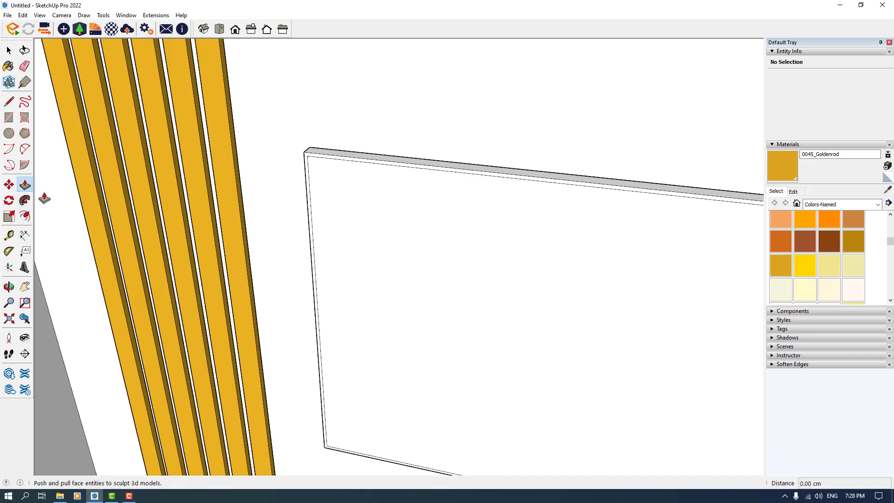
{"action": "scroll", "coordinate": [205, 179], "scroll_direction": "down", "scroll_amount": 3}
{"action": "mouse_move", "coordinate": [198, 177]}
{"action": "middle_mouse_down"}
{"action": "mouse_move", "coordinate": [219, 177]}
{"action": "mouse_move", "coordinate": [250, 139]}
{"action": "mouse_move", "coordinate": [317, 147]}
{"action": "middle_mouse_up"}
{"action": "scroll", "coordinate": [306, 208], "scroll_direction": "up", "scroll_amount": 5}
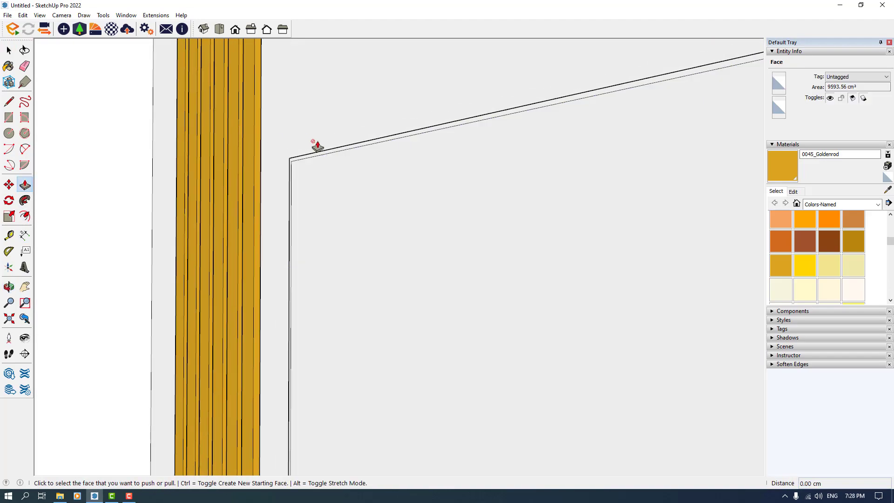
{"action": "scroll", "coordinate": [318, 147], "scroll_direction": "up", "scroll_amount": 4}
{"action": "left_click", "coordinate": [275, 184]}
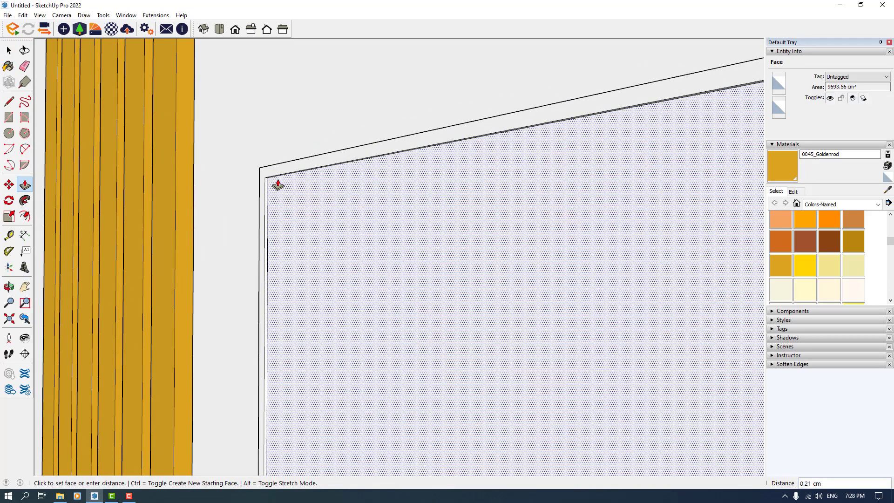
{"action": "type", "text": "0.2"}
{"action": "key", "text": "Return"}
- Paint the TV panel on the back wall with the 0136_Charcoal colour
{"action": "middle_click_drag", "start_coordinate": [298, 199], "coordinate": [361, 259]}
{"action": "scroll", "coordinate": [353, 248], "scroll_direction": "down", "scroll_amount": 6}
{"action": "scroll", "coordinate": [821, 266], "scroll_direction": "down", "scroll_amount": 8}
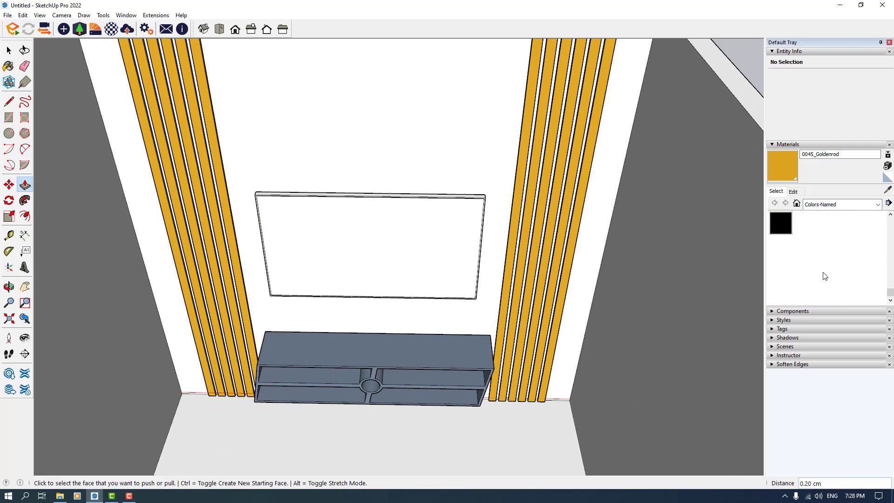
{"action": "scroll", "coordinate": [786, 237], "scroll_direction": "up", "scroll_amount": 3}
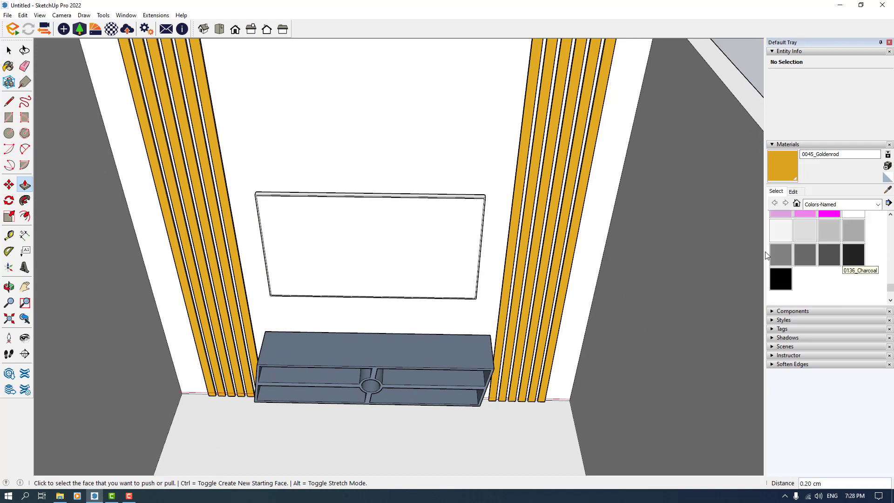
{"action": "left_click", "coordinate": [852, 255]}
{"action": "left_click", "coordinate": [409, 233]}
- Select all connected faces and edges of the TV panel and make them a group
{"action": "key", "text": "space"}
{"action": "middle_click_drag", "start_coordinate": [409, 233], "coordinate": [362, 249]}
{"action": "triple_click", "coordinate": [362, 250]}
{"action": "right_click", "coordinate": [362, 246]}
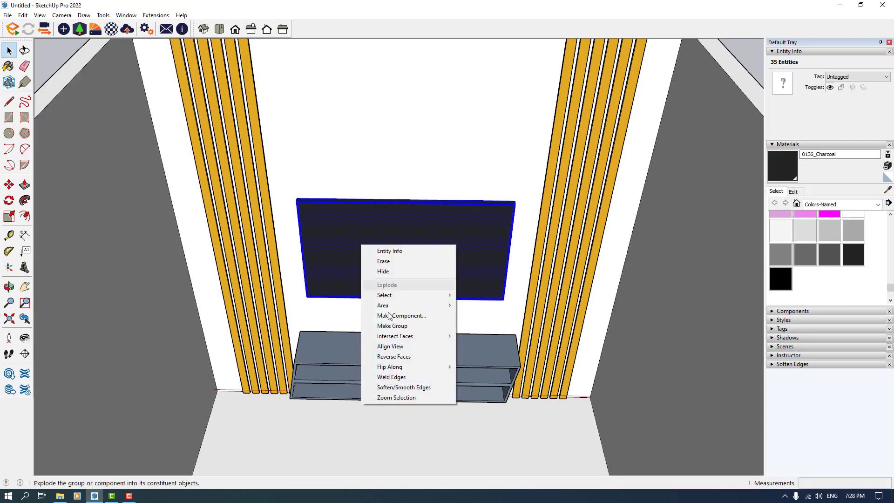
{"action": "left_click", "coordinate": [392, 326]}
- Move the TV group about 35 cm by its lower-left rear corner onto the shelf unit's top rear left corner
{"action": "middle_click_drag", "start_coordinate": [399, 368], "coordinate": [343, 180]}
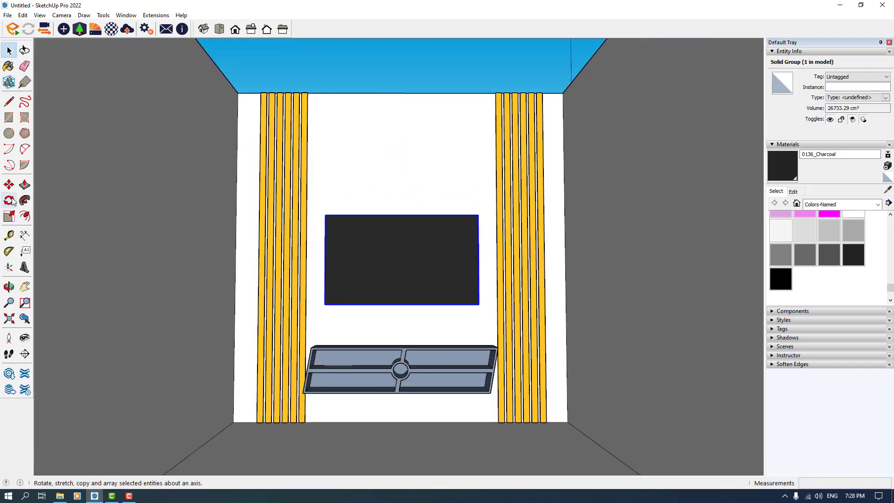
{"action": "left_click", "coordinate": [9, 185]}
{"action": "scroll", "coordinate": [347, 343], "scroll_direction": "up", "scroll_amount": 5}
{"action": "middle_click_drag", "start_coordinate": [348, 343], "coordinate": [329, 333]}
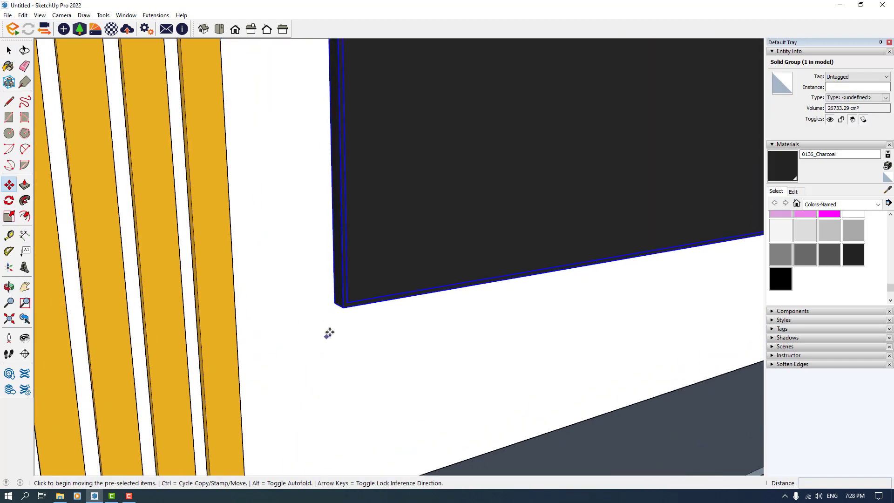
{"action": "left_click", "coordinate": [335, 306]}
{"action": "scroll", "coordinate": [344, 322], "scroll_direction": "down", "scroll_amount": 5}
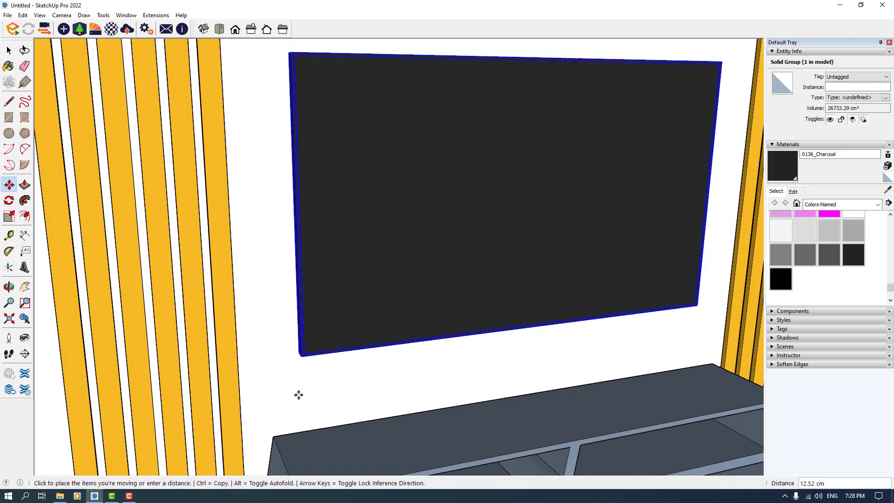
{"action": "scroll", "coordinate": [298, 395], "scroll_direction": "up", "scroll_amount": 5}
{"action": "middle_click_drag", "start_coordinate": [299, 395], "coordinate": [134, 266]}
{"action": "middle_click_drag", "start_coordinate": [484, 305], "coordinate": [365, 180], "text": "shift"}
{"action": "scroll", "coordinate": [432, 304], "scroll_direction": "up", "scroll_amount": 5}
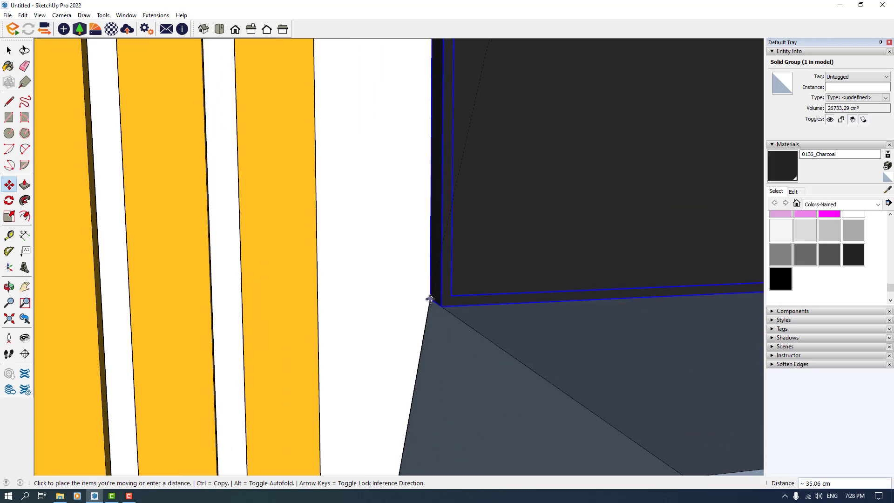
{"action": "left_click", "coordinate": [430, 299]}
- Move the TV group 10 cm along the shelf unit toward its right end to centre it
{"action": "scroll", "coordinate": [247, 350], "scroll_direction": "down", "scroll_amount": 8}
{"action": "scroll", "coordinate": [721, 311], "scroll_direction": "up", "scroll_amount": 6}
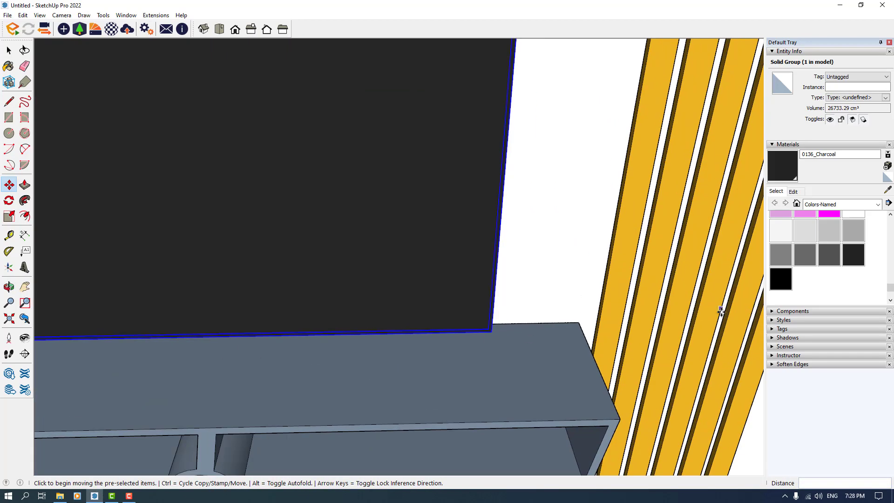
{"action": "middle_click_drag", "start_coordinate": [721, 311], "coordinate": [521, 393]}
{"action": "scroll", "coordinate": [456, 332], "scroll_direction": "up", "scroll_amount": 3}
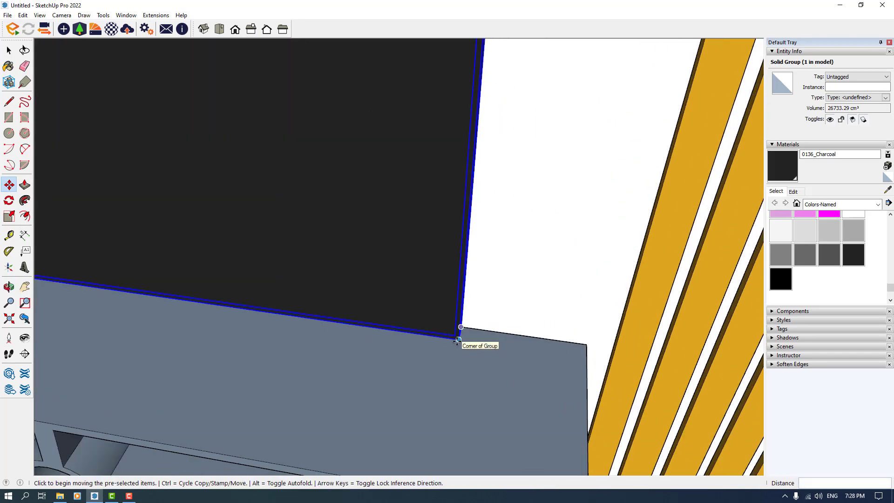
{"action": "left_click", "coordinate": [458, 339]}
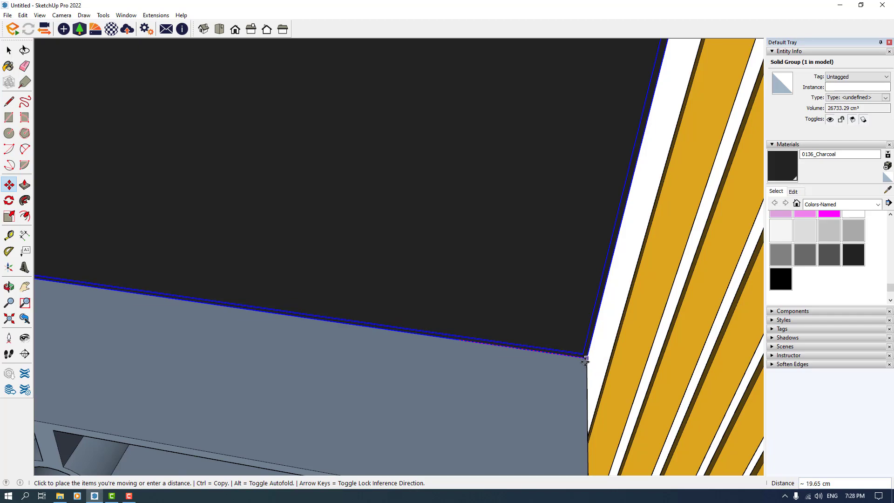
{"action": "type", "text": "10"}
{"action": "key", "text": "Return"}
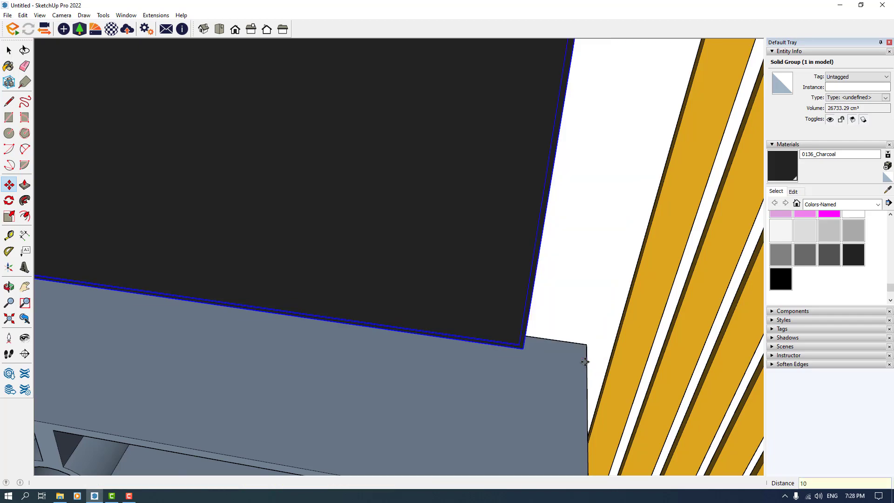
- Move the TV group straight up the back wall about 52 cm above the shelf unit and deselect it
{"action": "scroll", "coordinate": [535, 414], "scroll_direction": "down", "scroll_amount": 8}
{"action": "middle_click_drag", "start_coordinate": [515, 429], "coordinate": [570, 193]}
{"action": "key", "text": "m"}
{"action": "scroll", "coordinate": [548, 321], "scroll_direction": "up", "scroll_amount": 3}
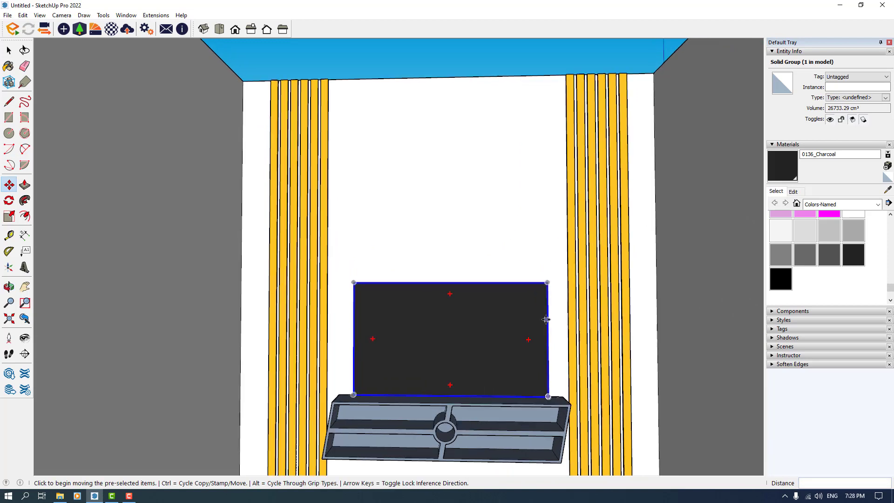
{"action": "left_click", "coordinate": [555, 334]}
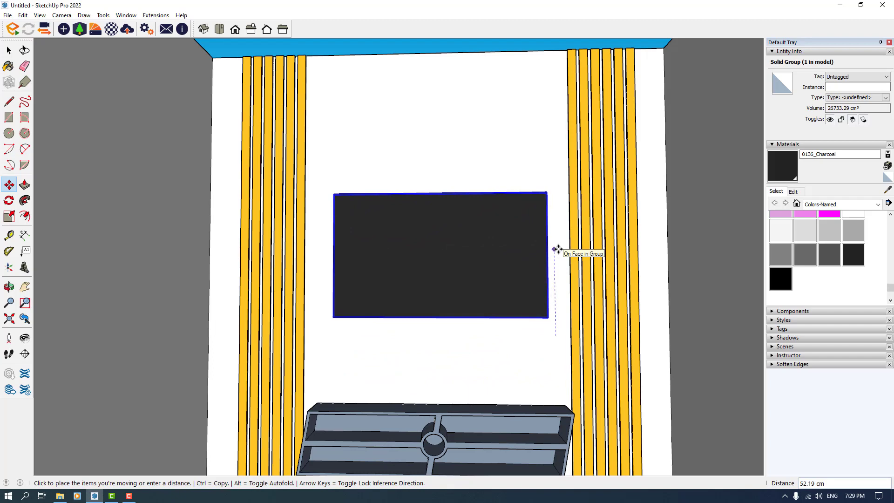
{"action": "key", "text": "Return"}
{"action": "middle_click_drag", "start_coordinate": [397, 370], "coordinate": [411, 405]}
{"action": "scroll", "coordinate": [425, 361], "scroll_direction": "down", "scroll_amount": 5}
{"action": "key", "text": "space"}
{"action": "left_click", "coordinate": [403, 213]}
- Position the camera on the room's floor near the left wall and look around to centre the TV wall
{"action": "scroll", "coordinate": [440, 392], "scroll_direction": "up", "scroll_amount": 4}
{"action": "scroll", "coordinate": [446, 281], "scroll_direction": "down", "scroll_amount": 4}
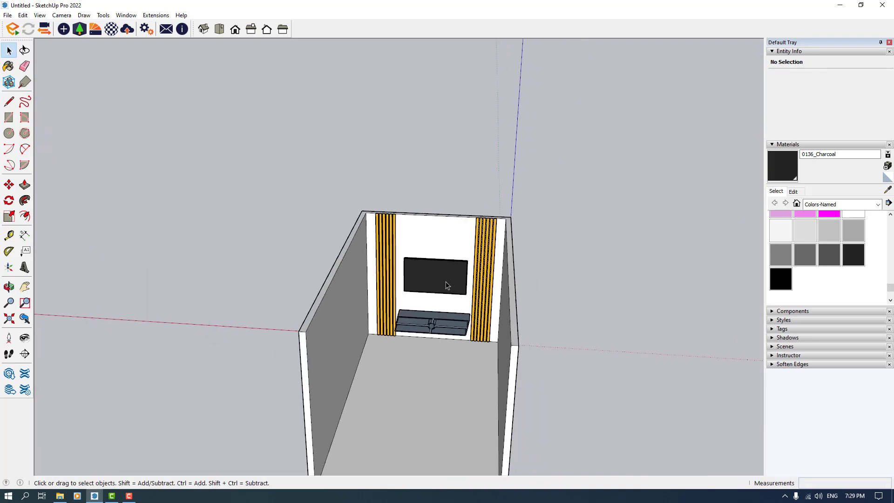
{"action": "scroll", "coordinate": [446, 284], "scroll_direction": "up", "scroll_amount": 3}
{"action": "middle_click_drag", "start_coordinate": [427, 313], "coordinate": [450, 217]}
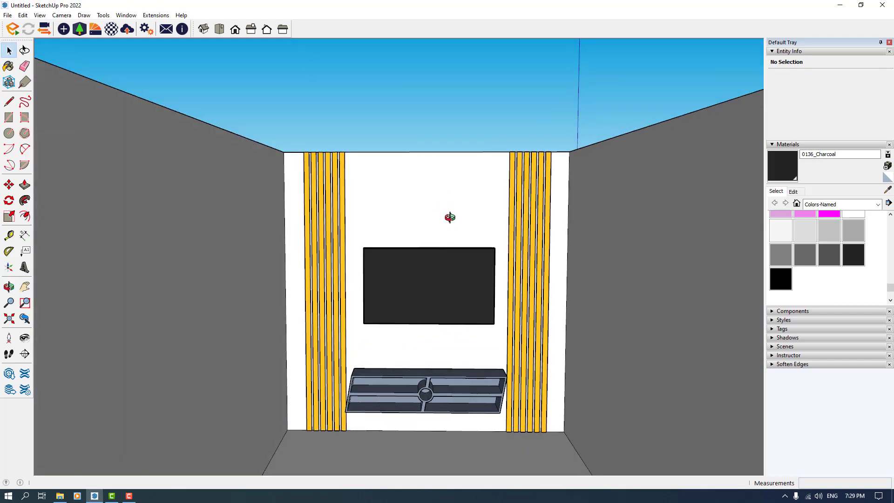
{"action": "scroll", "coordinate": [450, 217], "scroll_direction": "down", "scroll_amount": 5}
{"action": "left_click", "coordinate": [9, 338]}
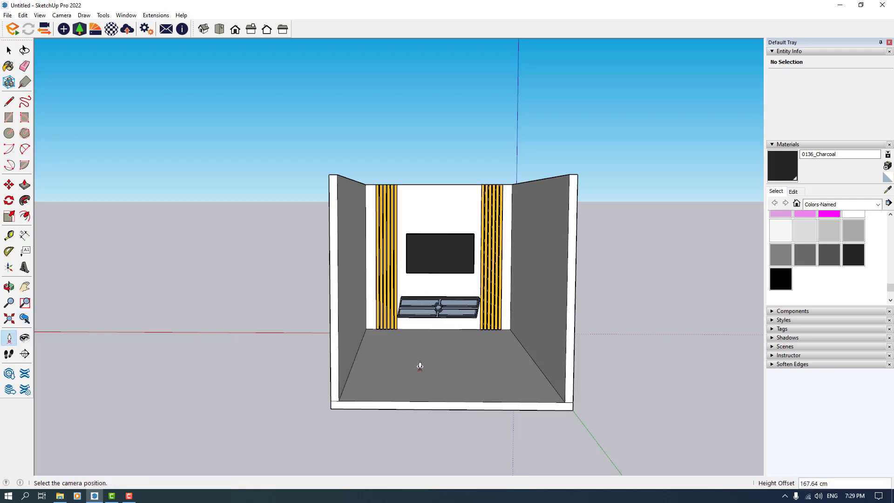
{"action": "left_click", "coordinate": [381, 384]}
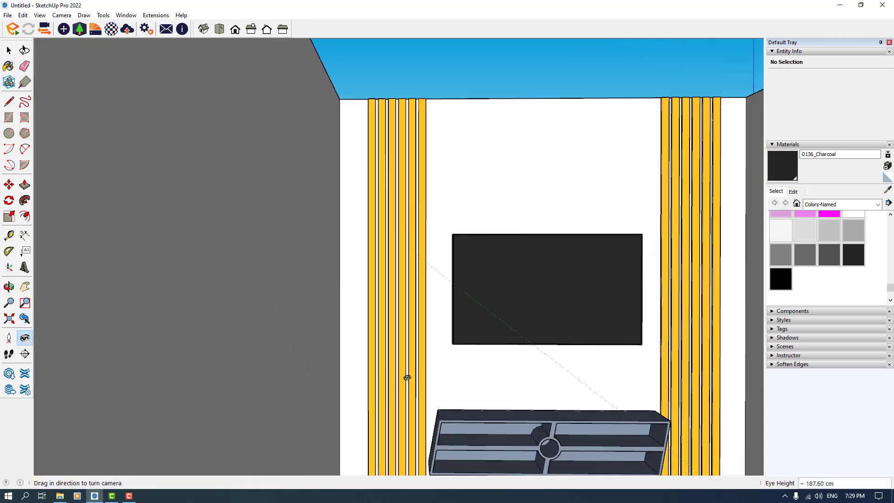
{"action": "left_click_drag", "start_coordinate": [406, 378], "coordinate": [492, 375]}
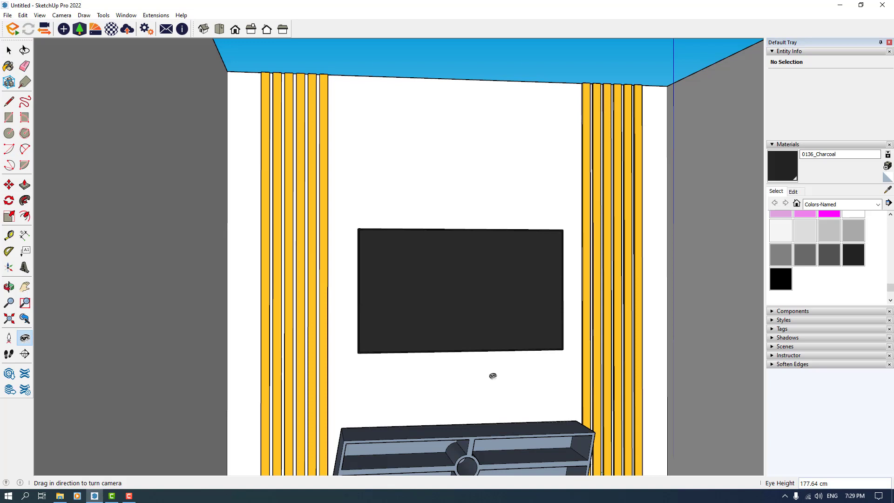
- Try a camera eye height of 156 cm, then lower it to 130 cm
{"action": "type", "text": "156"}
{"action": "key", "text": "Return"}
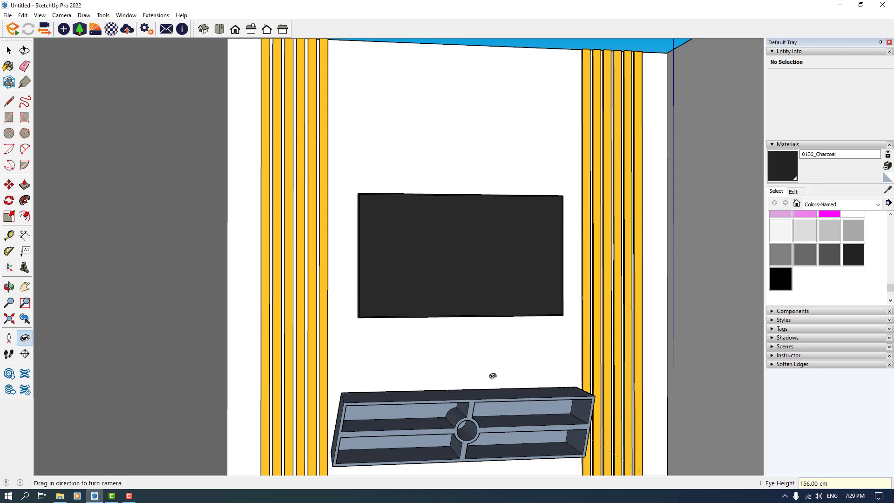
{"action": "type", "text": "1"}
{"action": "type", "text": "30"}
{"action": "key", "text": "Return"}
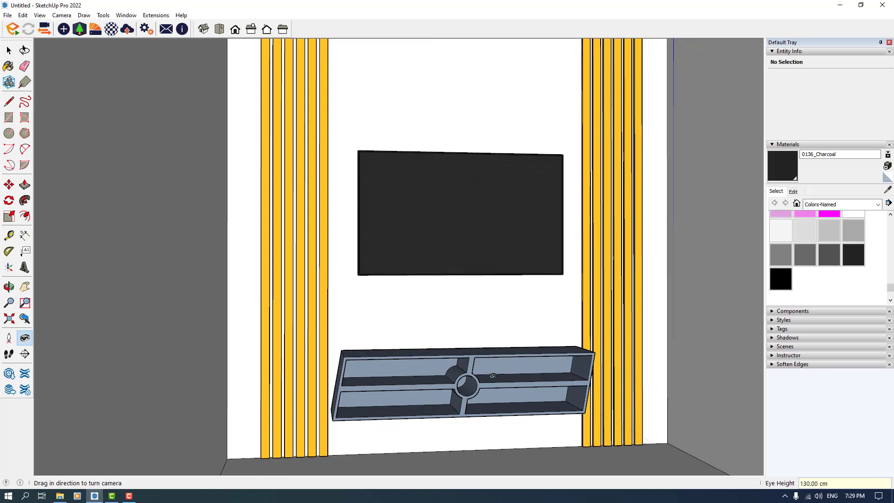
- Switch the view to two-point perspective and save it as a new scene
{"action": "left_click", "coordinate": [61, 15]}
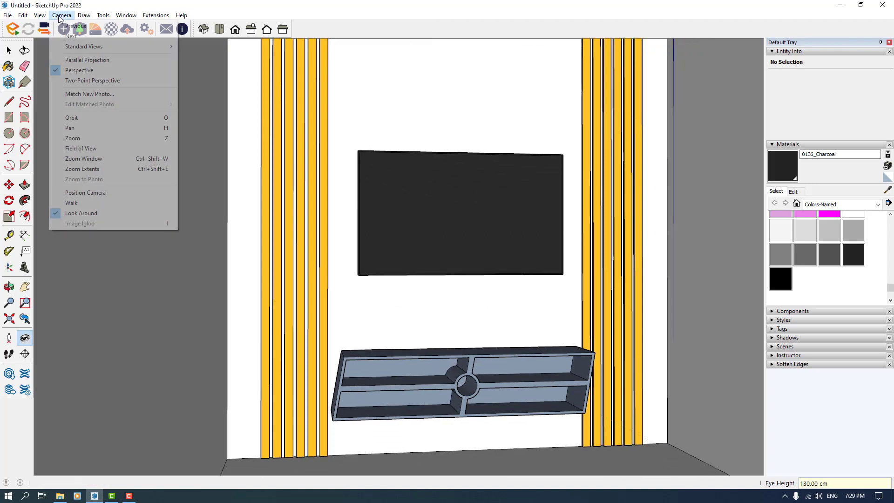
{"action": "left_click", "coordinate": [93, 79]}
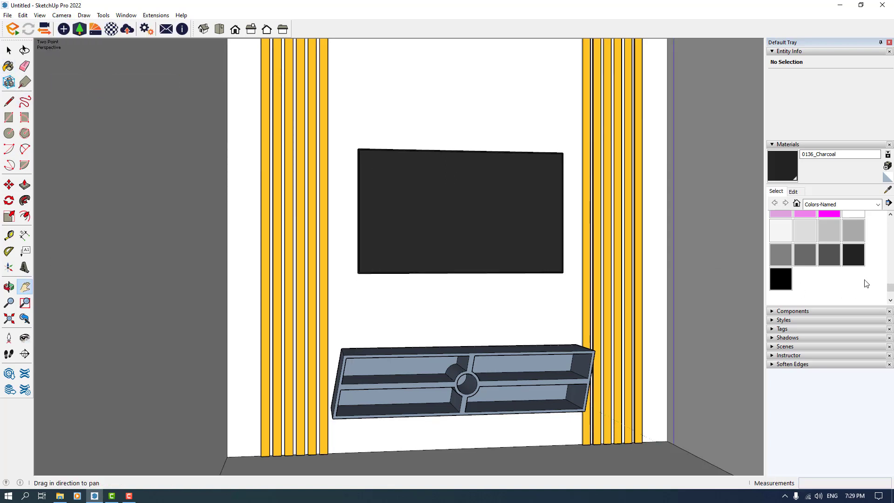
{"action": "left_click", "coordinate": [788, 347]}
{"action": "left_click", "coordinate": [783, 356]}
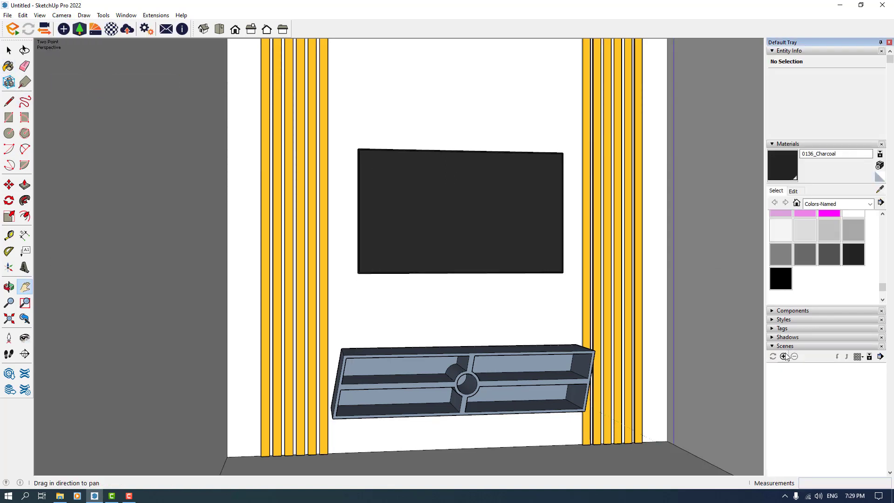
- Set the style's edge profile width to 1 and update the style with the change
{"action": "left_click", "coordinate": [789, 62]}
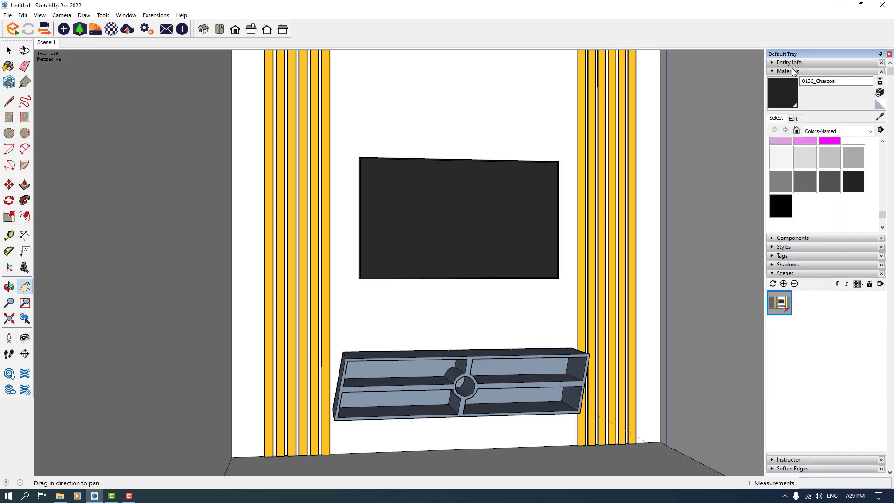
{"action": "left_click", "coordinate": [793, 73]}
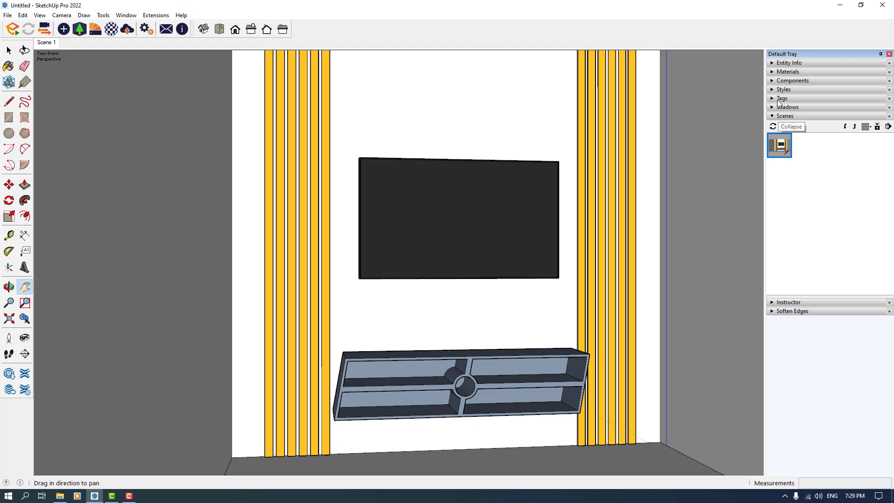
{"action": "left_click", "coordinate": [783, 89]}
{"action": "left_click", "coordinate": [796, 137]}
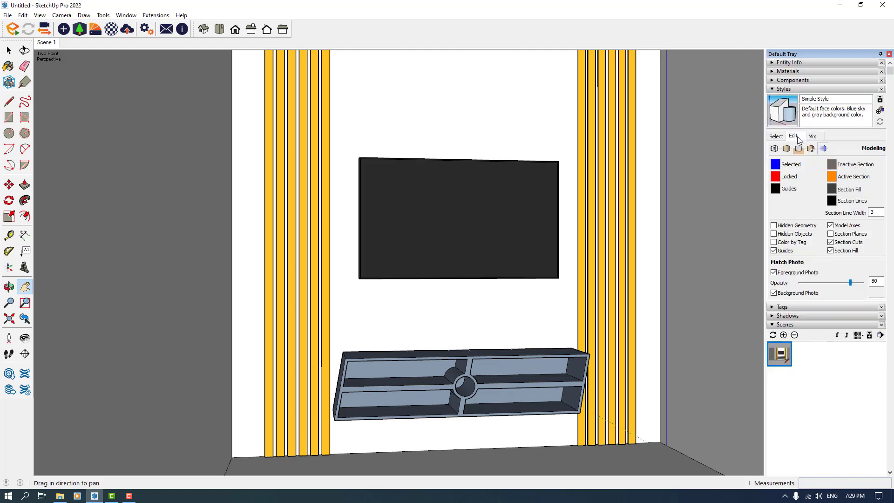
{"action": "left_click", "coordinate": [774, 148]}
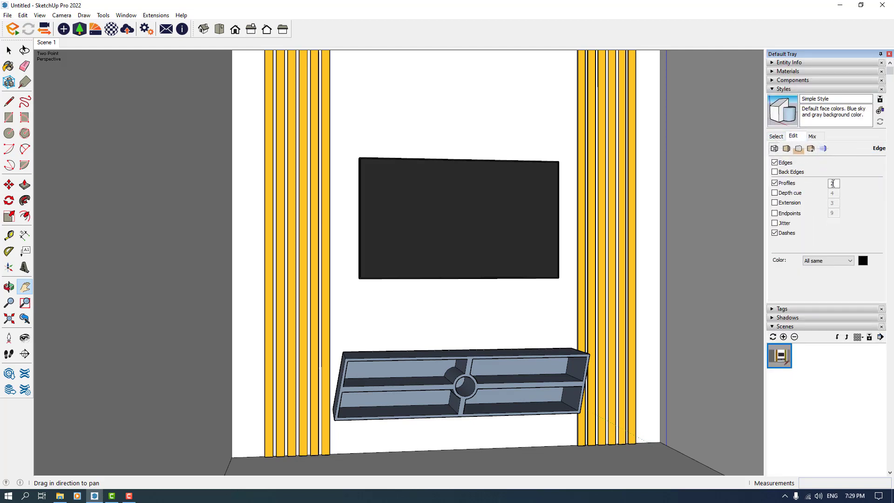
{"action": "double_click", "coordinate": [833, 183]}
{"action": "left_click", "coordinate": [879, 122]}
- Change the style's face display to hidden line, update the style, and check its background and edge settings
{"action": "left_click", "coordinate": [786, 148]}
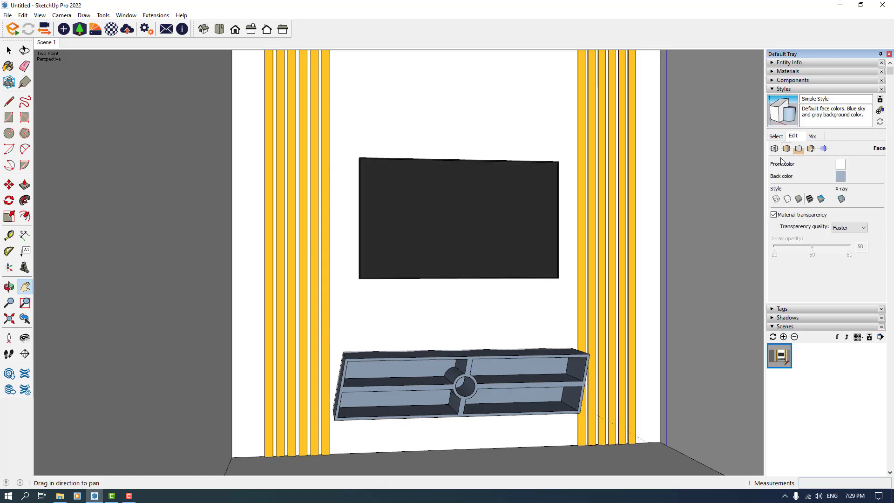
{"action": "left_click", "coordinate": [798, 199]}
{"action": "left_click", "coordinate": [787, 199]}
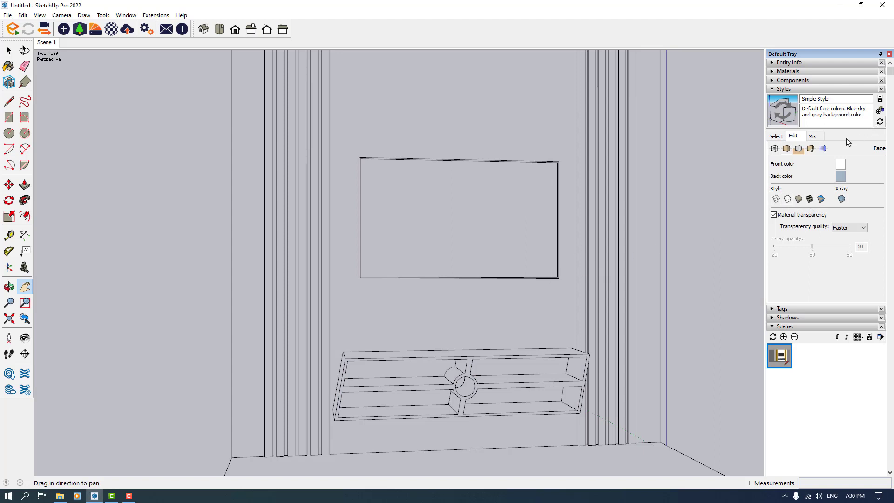
{"action": "left_click", "coordinate": [880, 122]}
{"action": "left_click", "coordinate": [798, 149]}
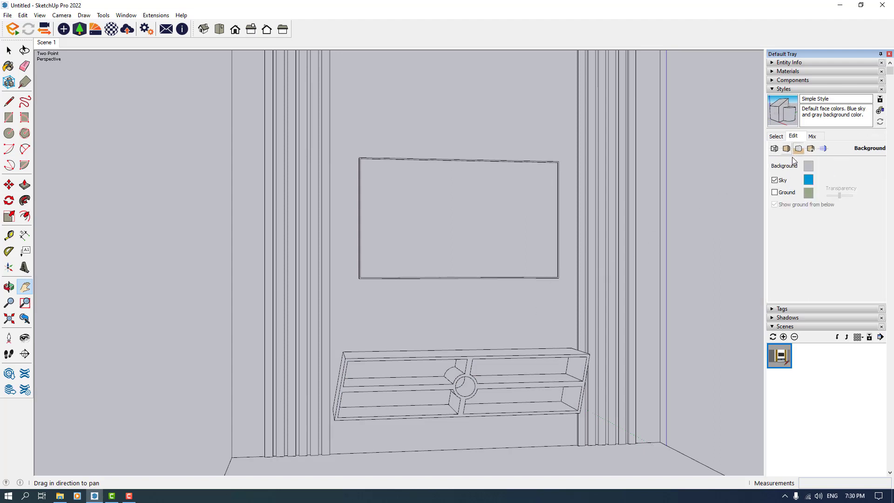
{"action": "left_click", "coordinate": [774, 149]}
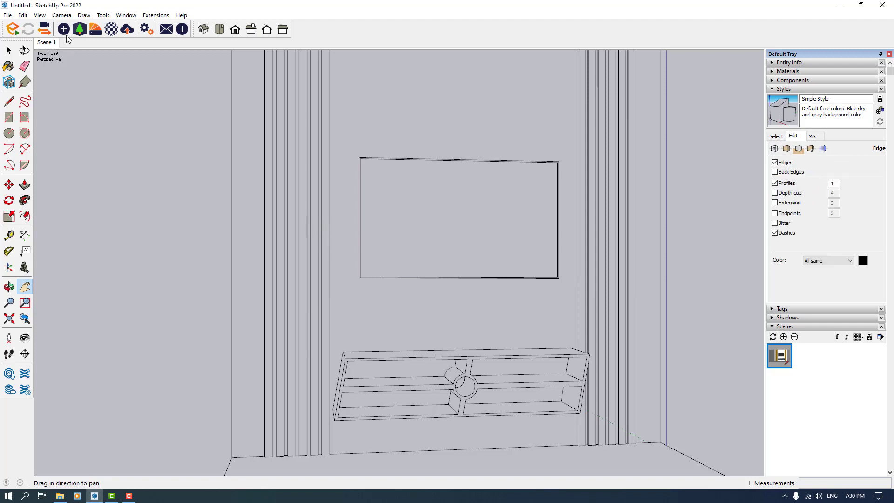
- Orbit to view the TV wall from the opposite side and set that view's eye height to 130 cm
{"action": "key", "text": "space"}
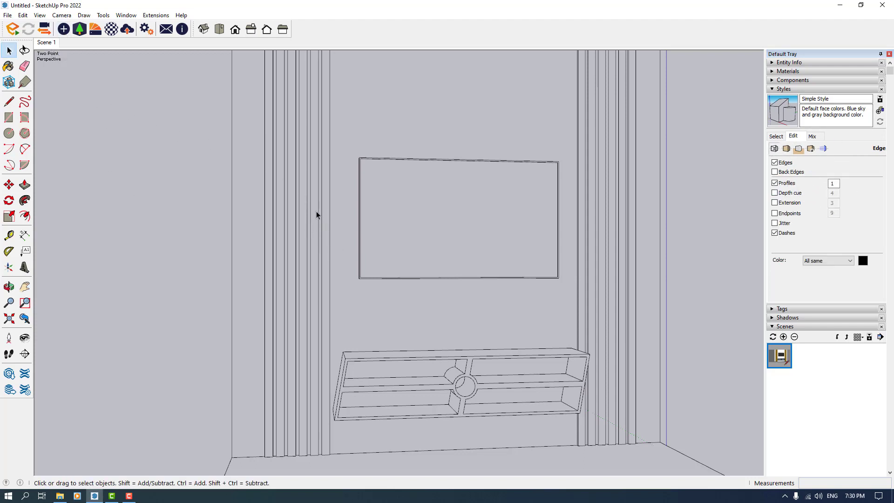
{"action": "middle_click_drag", "start_coordinate": [316, 214], "coordinate": [175, 213]}
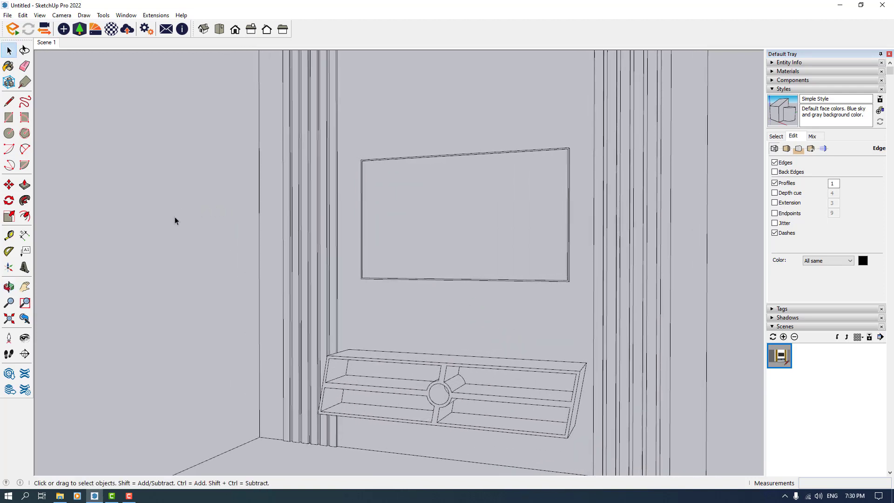
{"action": "left_click", "coordinate": [25, 337]}
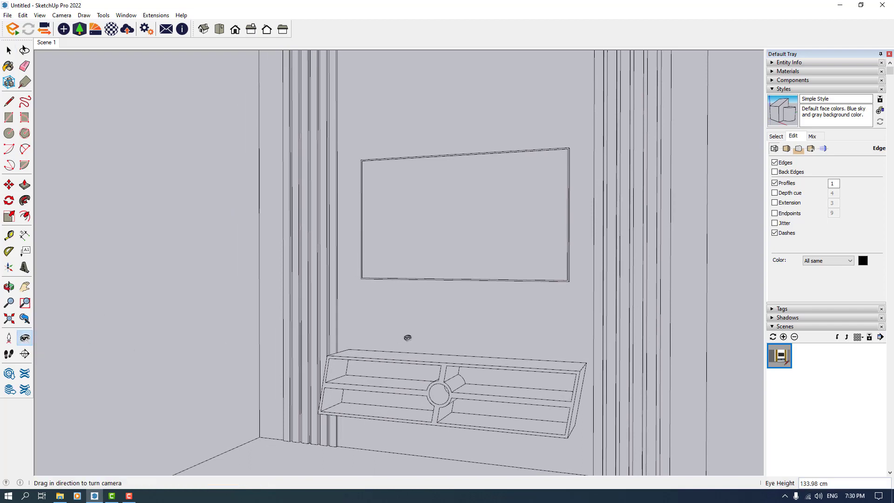
{"action": "type", "text": "130"}
{"action": "key", "text": "Return"}
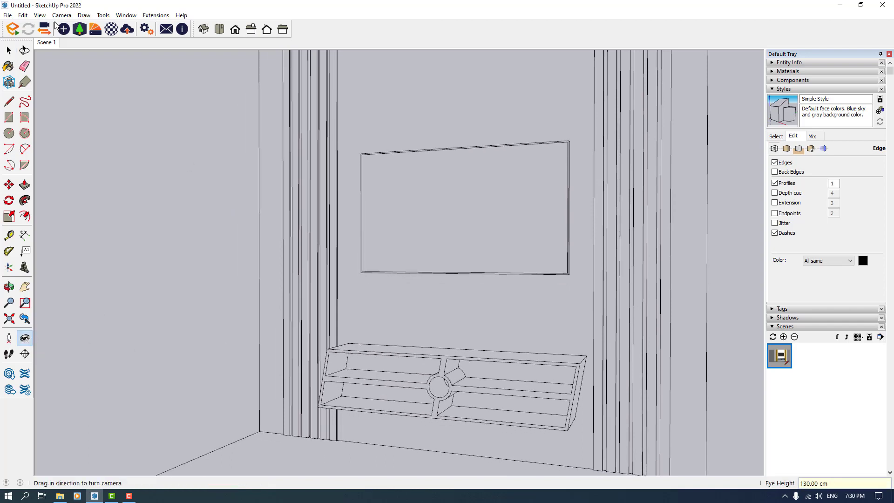
- Set the opposite-side view of the TV wall to two-point perspective and add it as a second scene
{"action": "left_click", "coordinate": [62, 15]}
{"action": "left_click", "coordinate": [77, 80]}
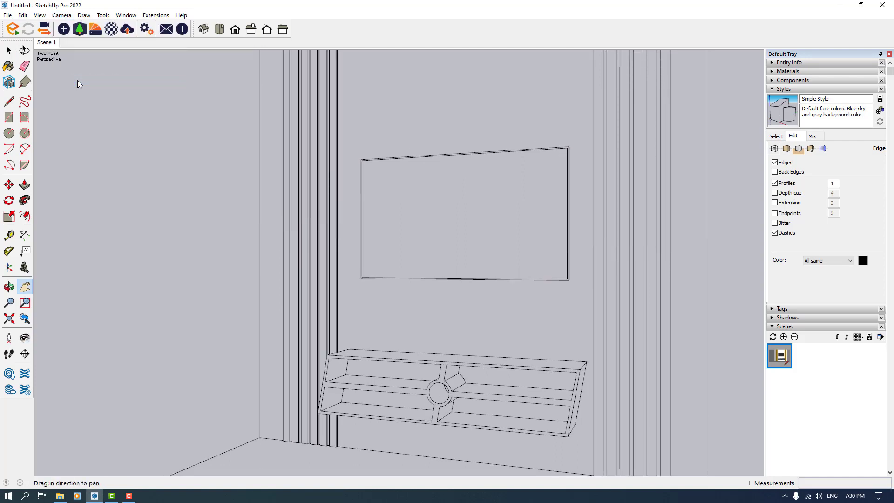
{"action": "right_click", "coordinate": [53, 43]}
{"action": "left_click", "coordinate": [75, 72]}
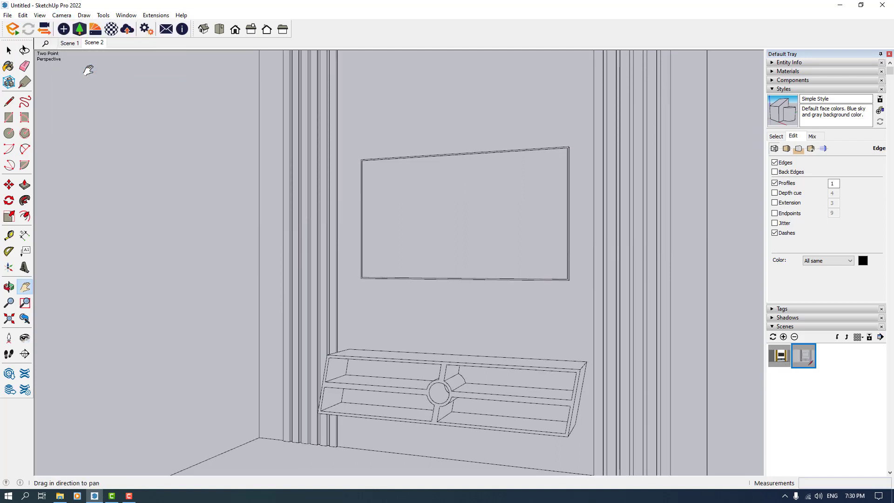
- Switch back and forth between Scene 1 and Scene 2 to compare the saved views, finishing on Scene 1
{"action": "key", "text": "space"}
{"action": "left_click", "coordinate": [74, 46]}
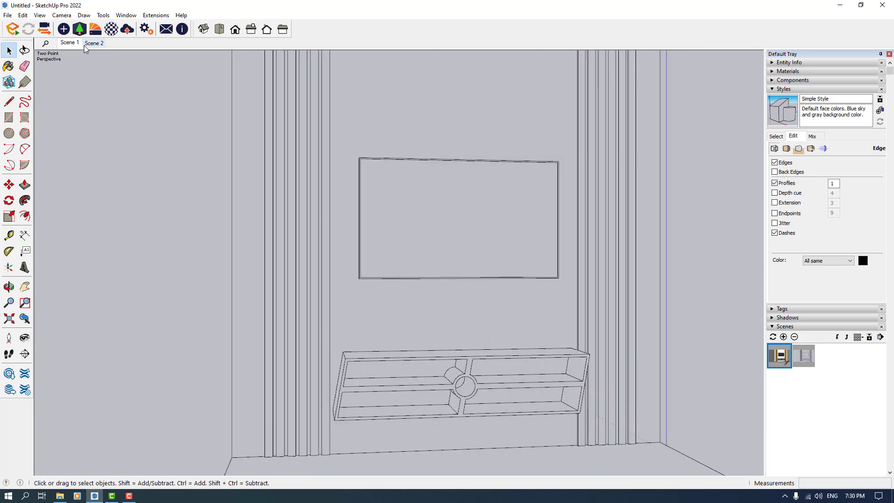
{"action": "left_click", "coordinate": [85, 45]}
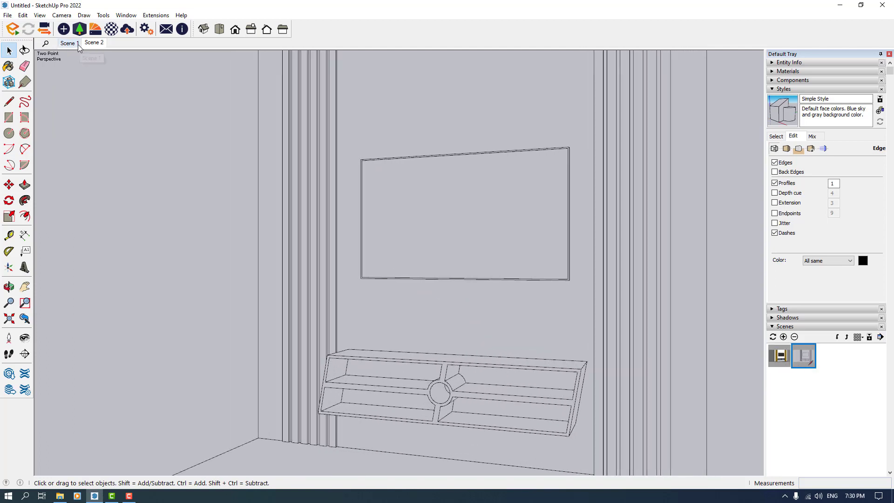
{"action": "left_click", "coordinate": [73, 44]}
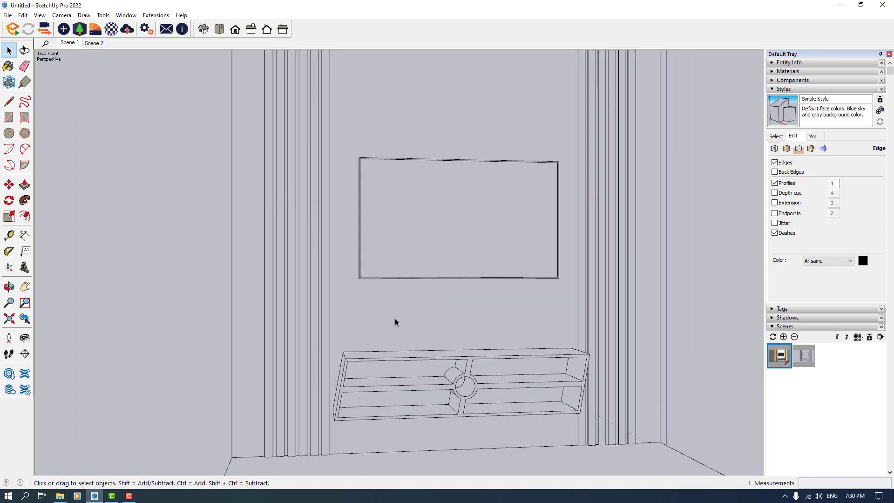
- Collapse the Styles and Scenes sections and close the Default Tray to enlarge the drawing area
{"action": "left_click", "coordinate": [780, 91]}
{"action": "left_click", "coordinate": [781, 116]}
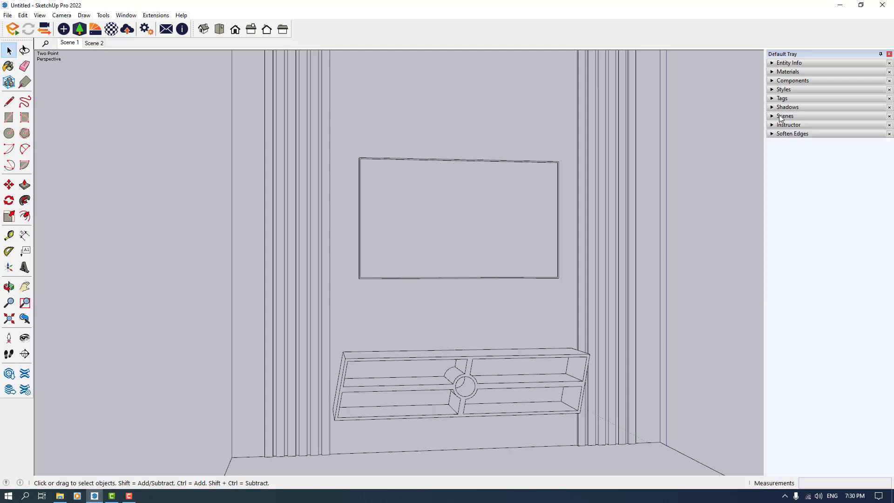
{"action": "left_click", "coordinate": [889, 55]}
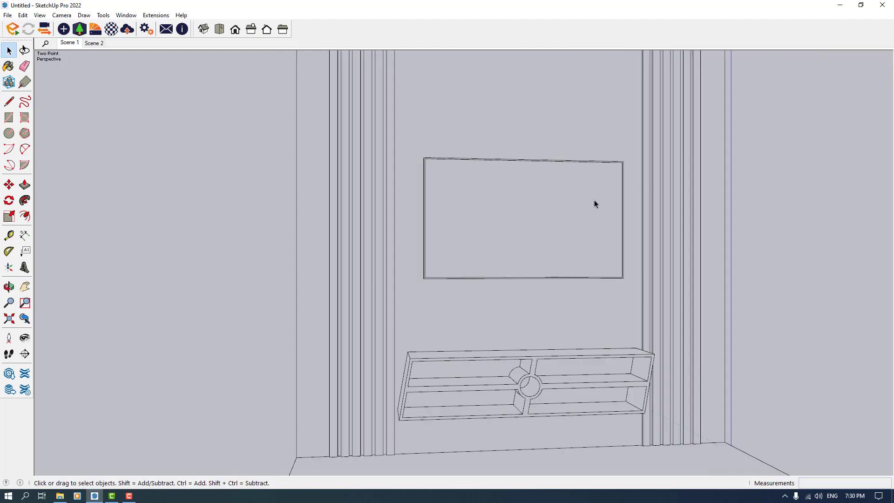
- Save the model in the Documents folder under the file name Tv_Wall
{"action": "key", "text": "ctrl+s"}
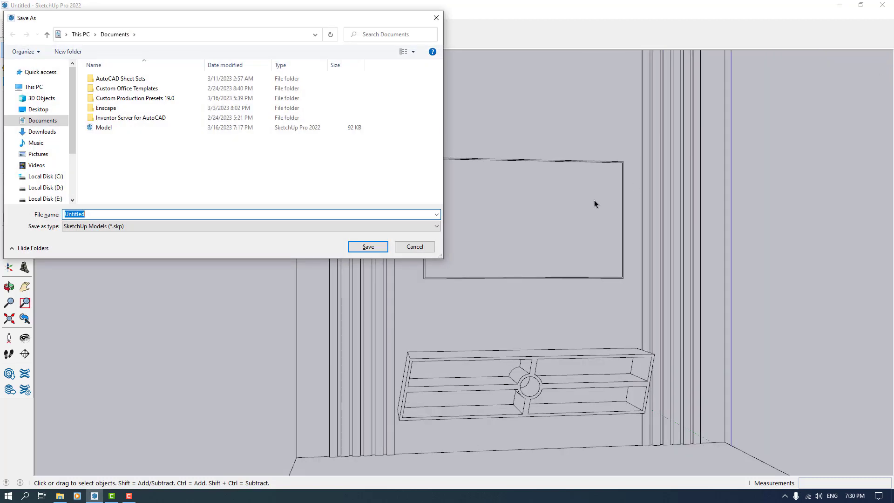
{"action": "type", "text": "Tv_Wall"}
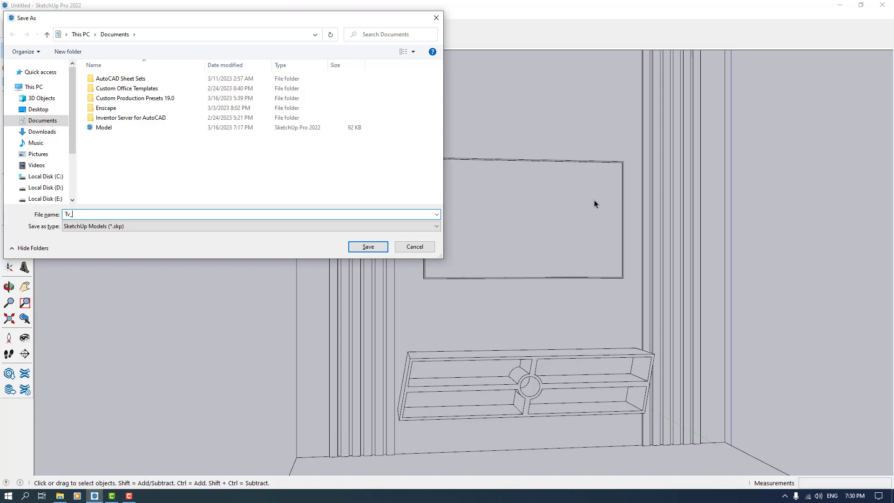